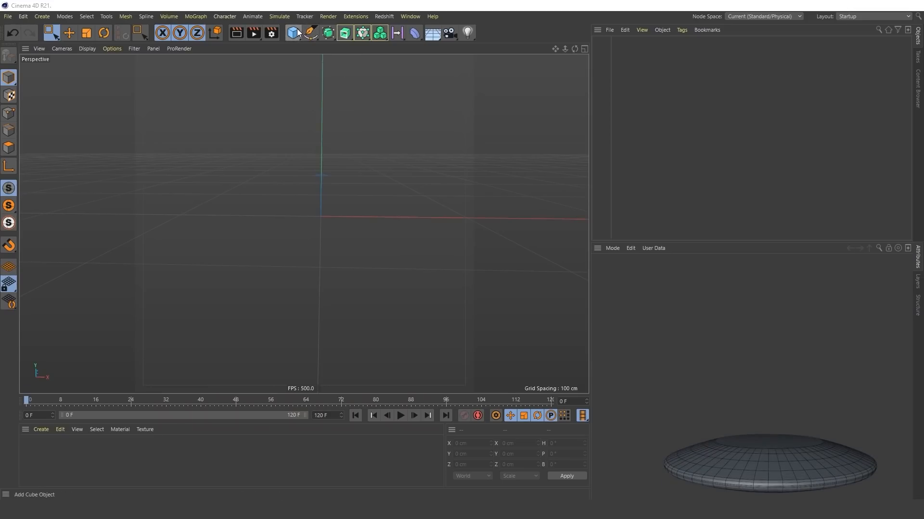
Add an Oil Tank with radius 80 cm, height 40 cm, 2 height segments, cap height 17 cm, 8 cap segments and 64 rotation segments
left_click(293, 32)
left_click(434, 81)
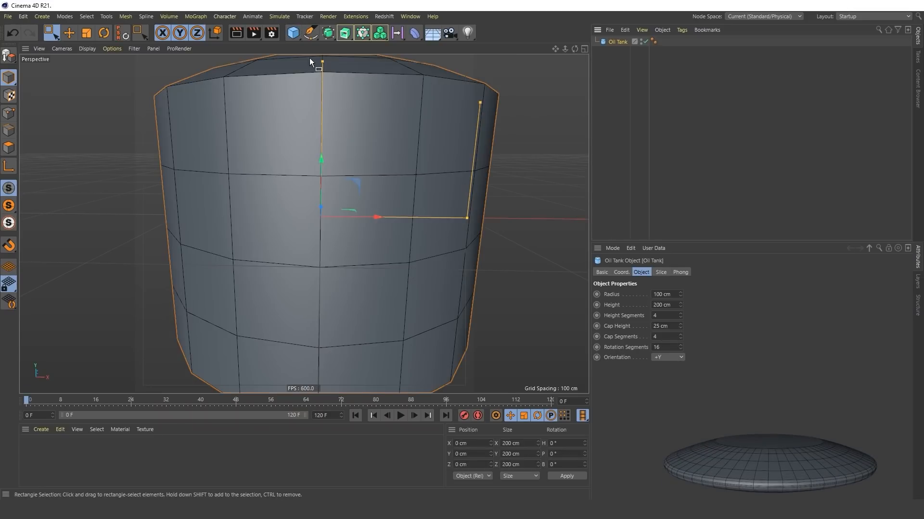
left_click_drag(320, 61, 335, 160)
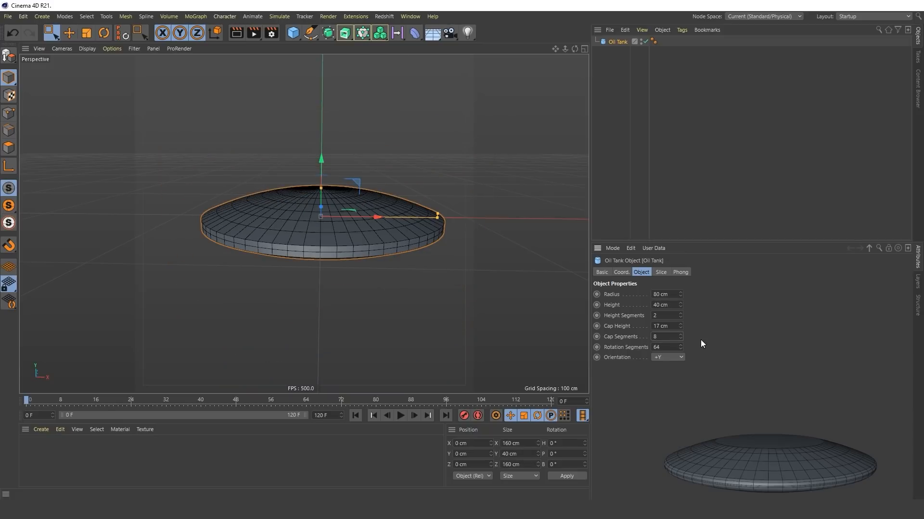
left_click(553, 202)
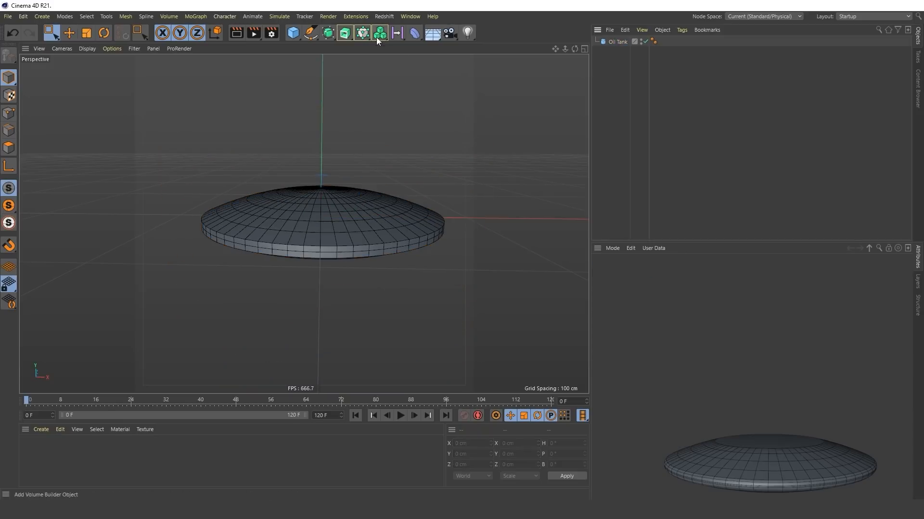
Add a cube about 113 × 58 × 113 cm and raise it to about Y 41 cm, overlapping the oil tank's top
left_click(293, 33)
left_click(355, 50)
left_click_drag(321, 132, 320, 98)
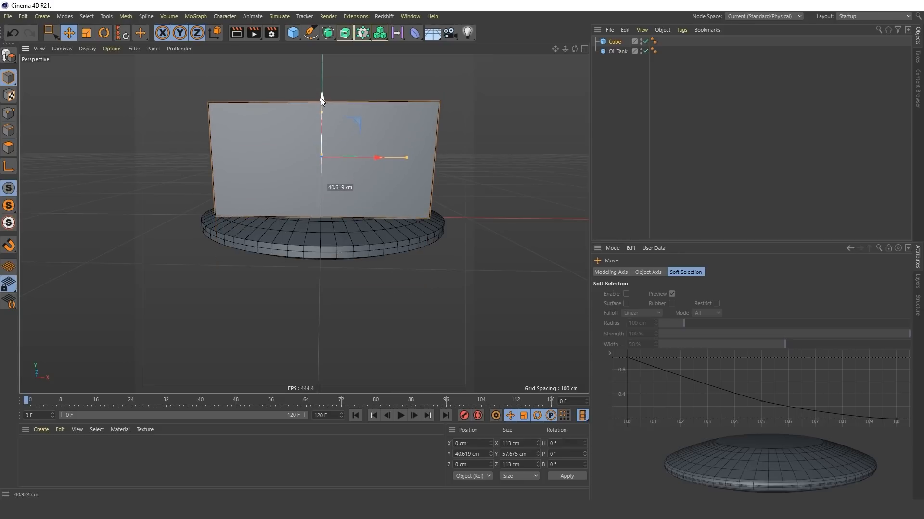
Subtract the cube from the oil tank with a Boole, flattening the top of the disc
left_click(332, 39)
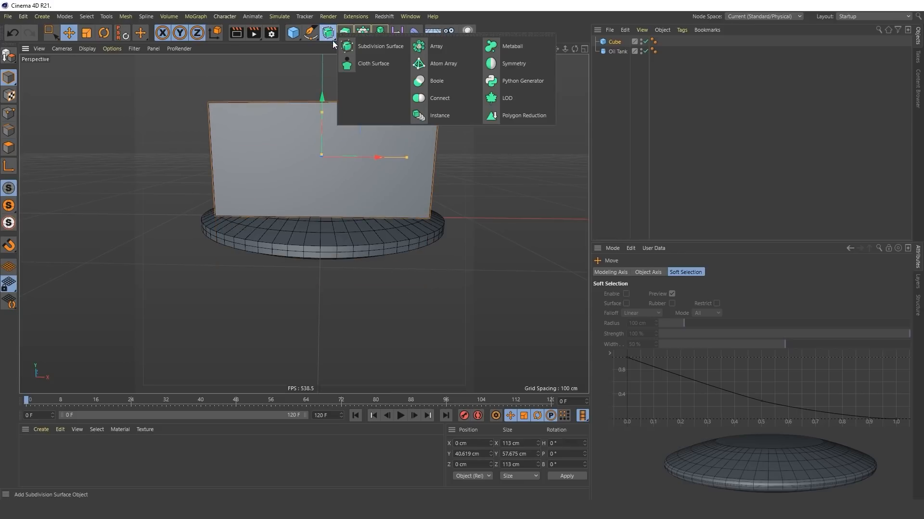
left_click(435, 83)
mouse_move(615, 60)
left_mouse_down()
mouse_move(618, 38)
mouse_move(617, 56)
left_mouse_up()
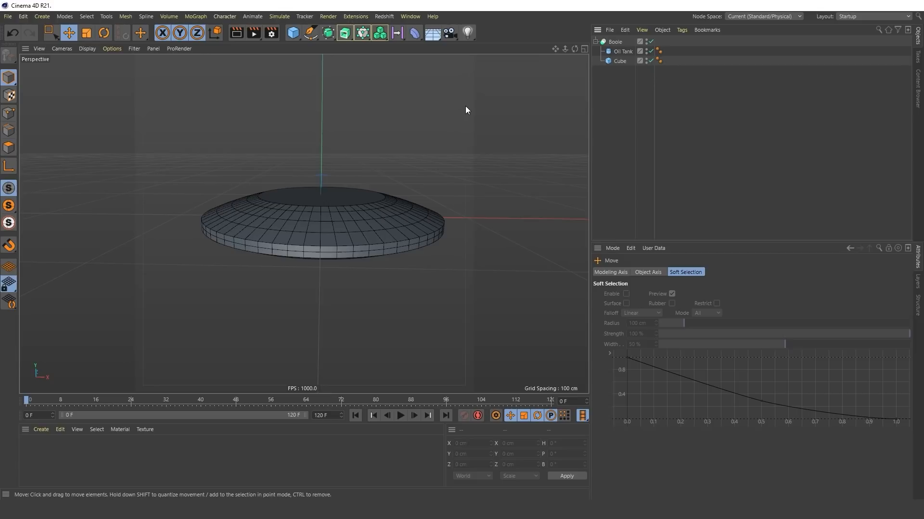
Add a Bevel deformer under the oil tank with Use Angle enabled, a 40° threshold and a 1 cm offset
left_click(623, 51)
left_click(414, 33)
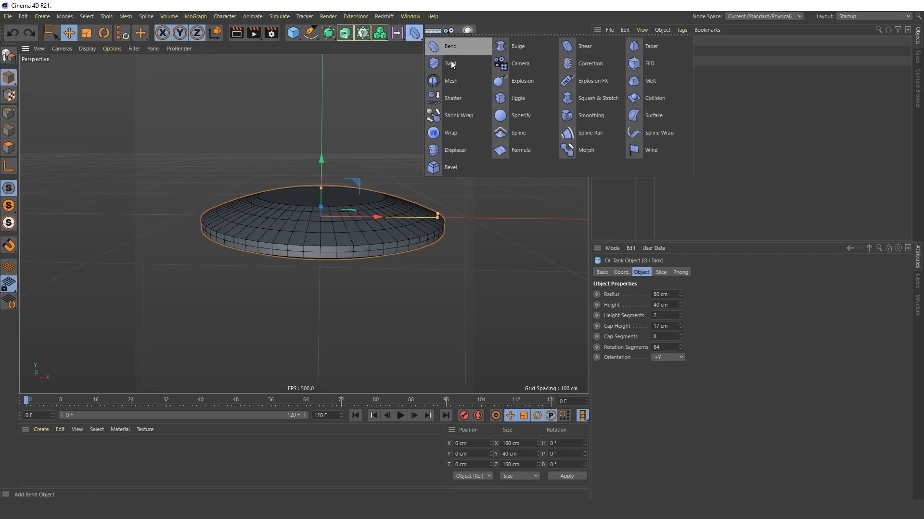
left_click(452, 166)
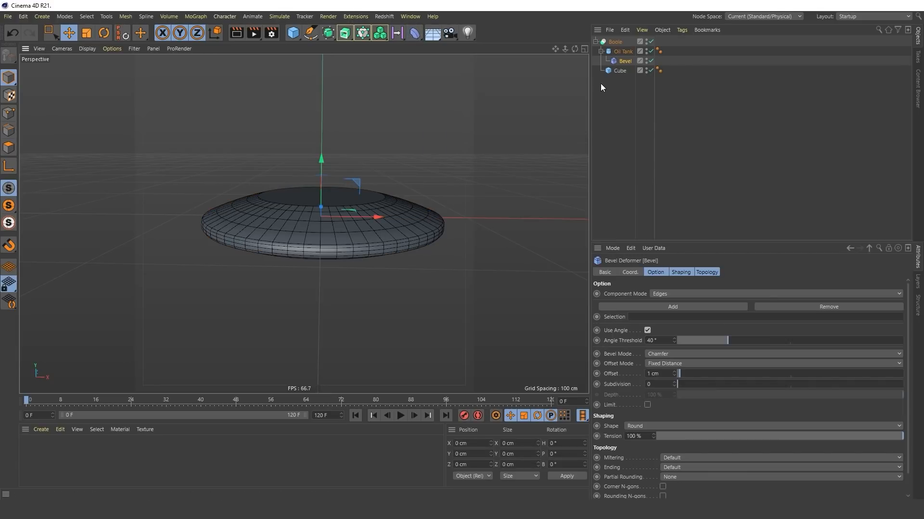
key("Delete")
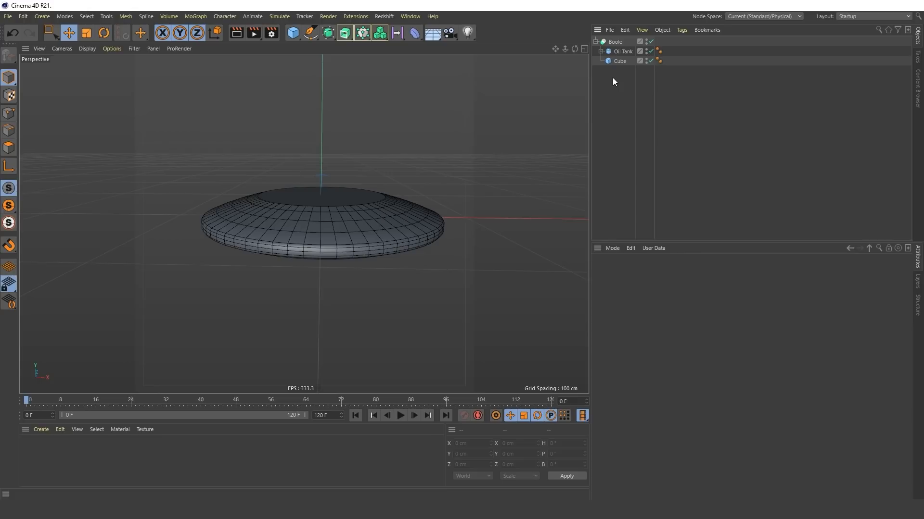
Add a sphere with radius 70 cm and 64 segments, plus a cube about 138 × 80 × 151 cm over its upper half
left_click(293, 33)
left_click(485, 63)
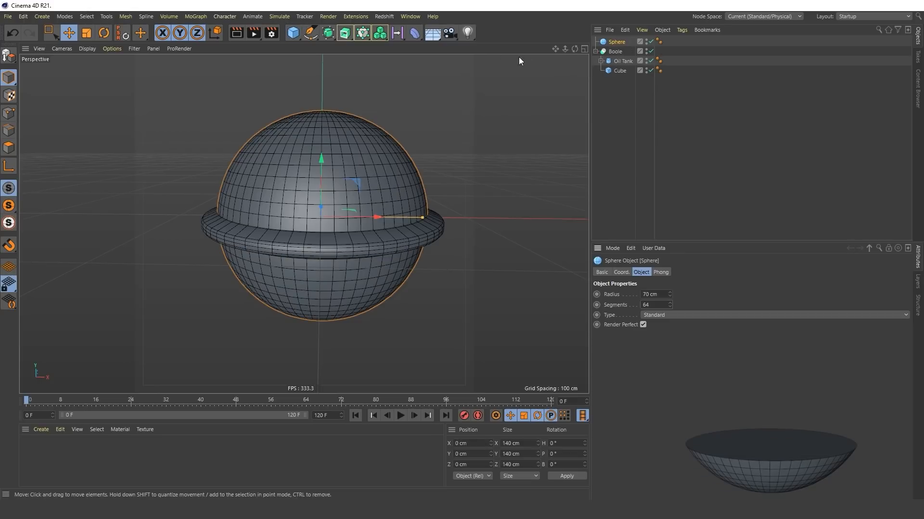
left_click(292, 33)
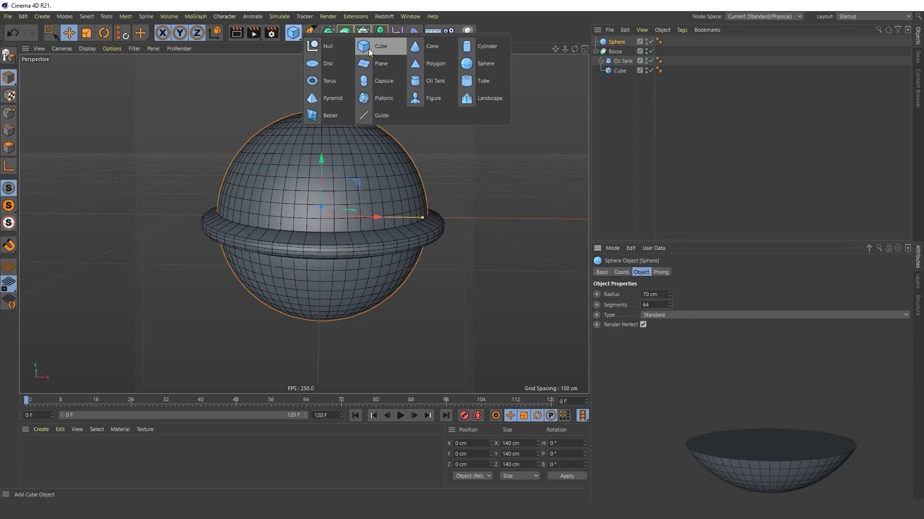
left_click(371, 46)
Cut the sphere with the cube in a Boole, with the cube about 168 × 101 × 151 cm at about Y 53 cm, leaving a lower bowl
left_click(328, 32)
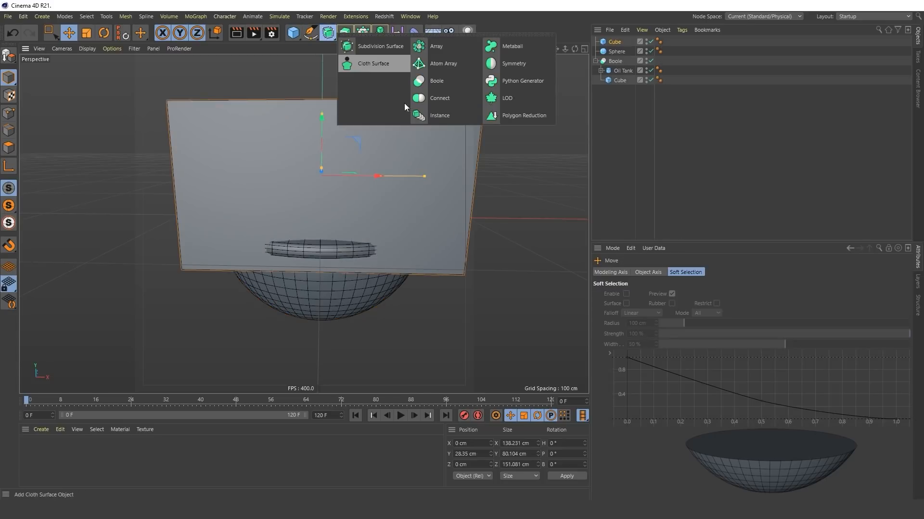
left_click(444, 80)
mouse_move(613, 60)
left_mouse_down()
mouse_move(616, 42)
mouse_move(616, 56)
left_mouse_up()
left_click_drag(321, 162, 322, 81)
left_click(619, 61)
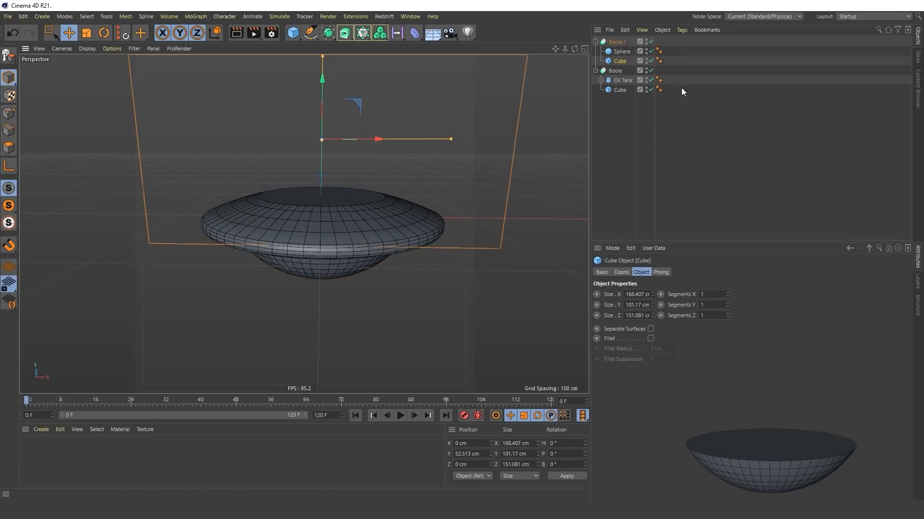
left_click(613, 110)
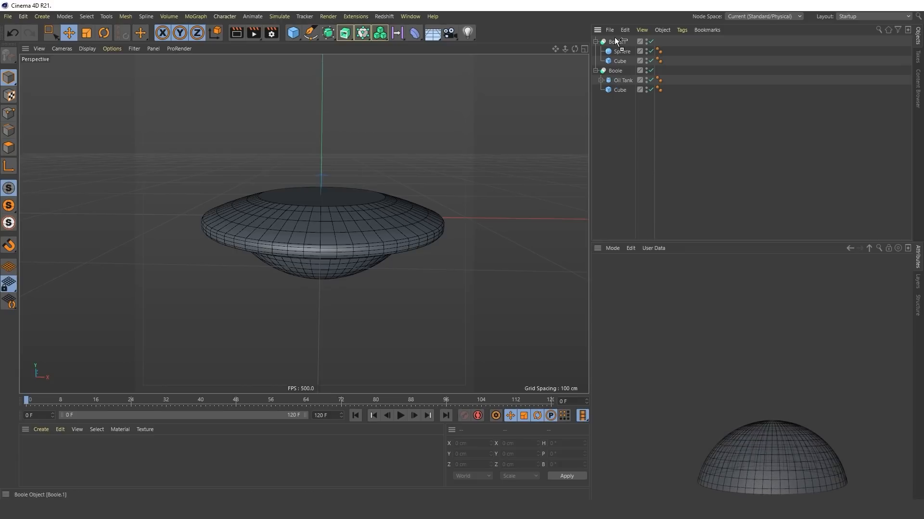
Duplicate the lower bowl's Boole and lower the copy's cube about 38 cm, leaving the sphere's upper dome
left_click_drag(616, 41, 616, 42, "ctrl")
left_click(620, 61)
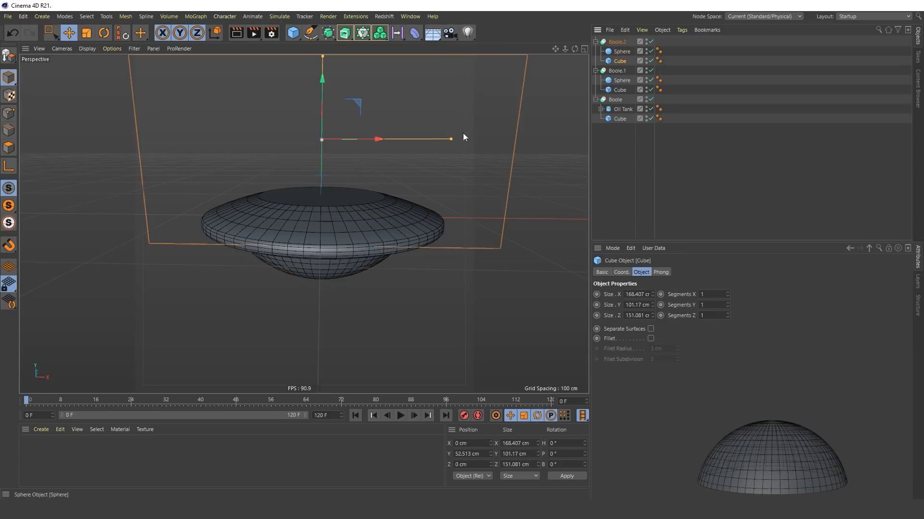
left_click_drag(321, 80, 327, 140)
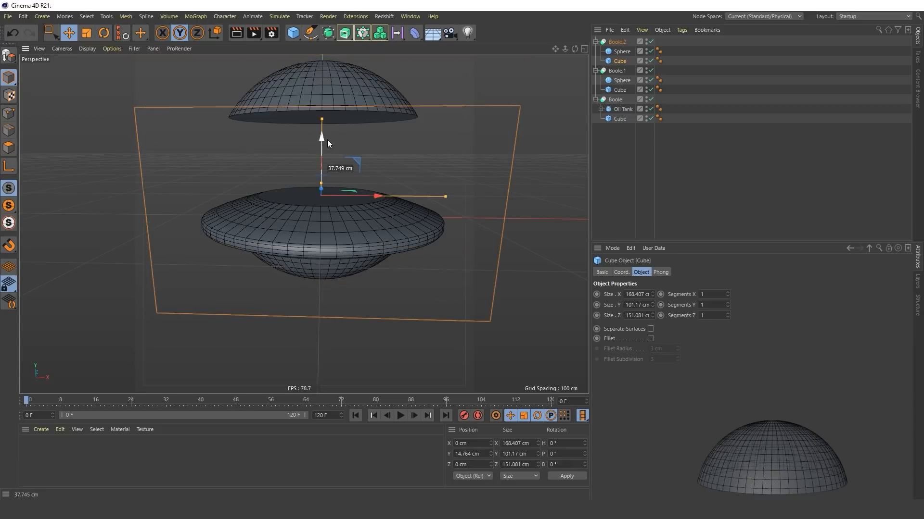
Lower the dome's sphere and cube together, placing the sphere at about Y -11 cm, and set the sphere's radius to 50 cm
left_click(621, 51, "ctrl")
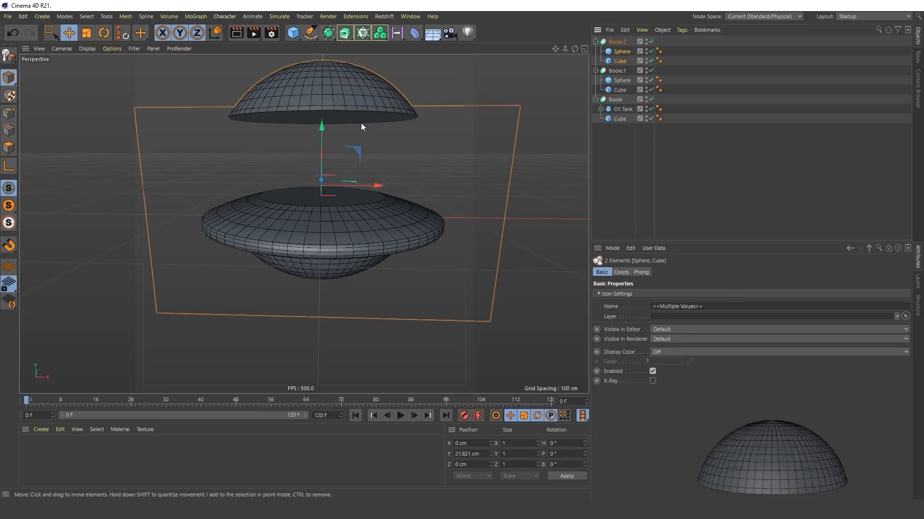
left_click_drag(321, 127, 327, 172)
left_click(618, 53)
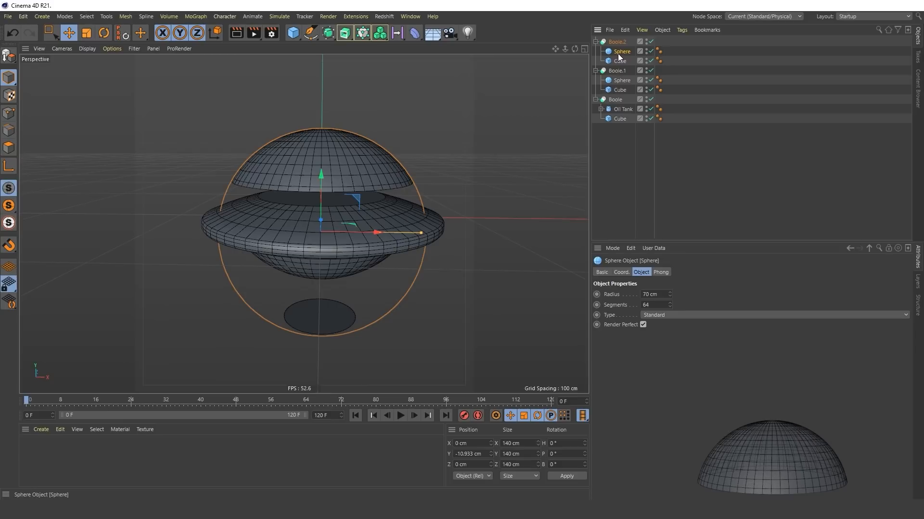
double_click(653, 294)
type("50")
key("Return")
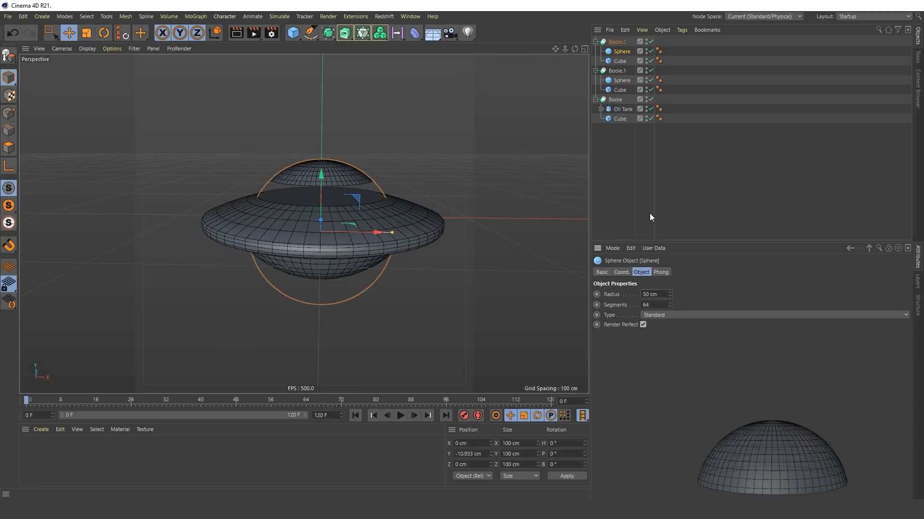
Raise the dome's sphere about 2.3 cm and lower its cube to about Y -46 cm so the dome meets the disc
left_click_drag(318, 176, 317, 173)
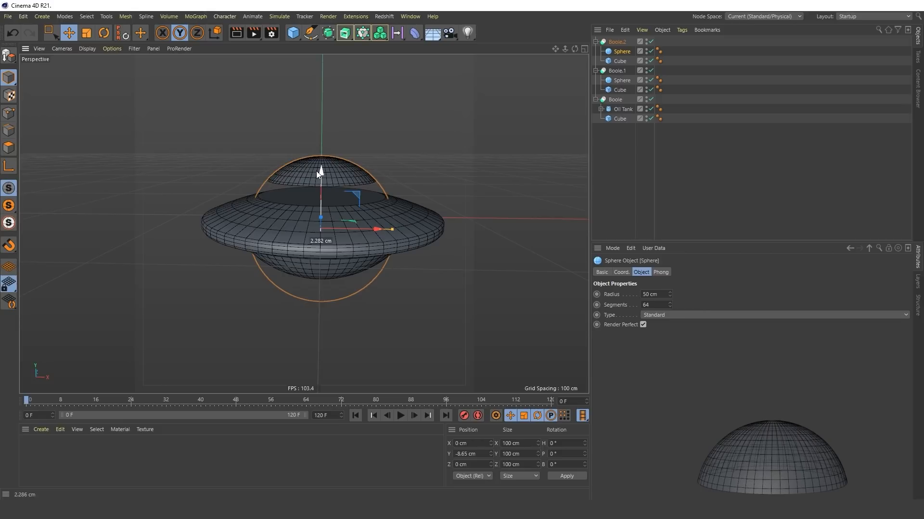
left_click(617, 61)
left_click_drag(321, 196, 321, 226)
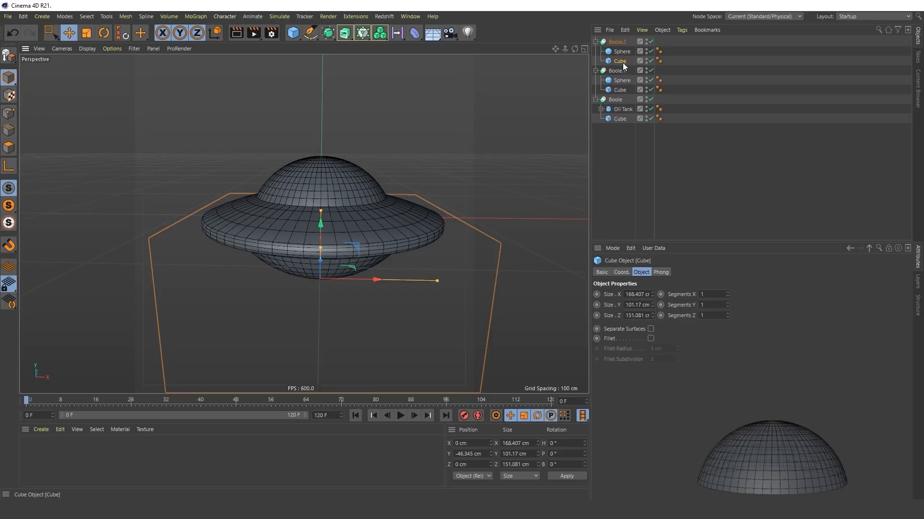
left_click(601, 126)
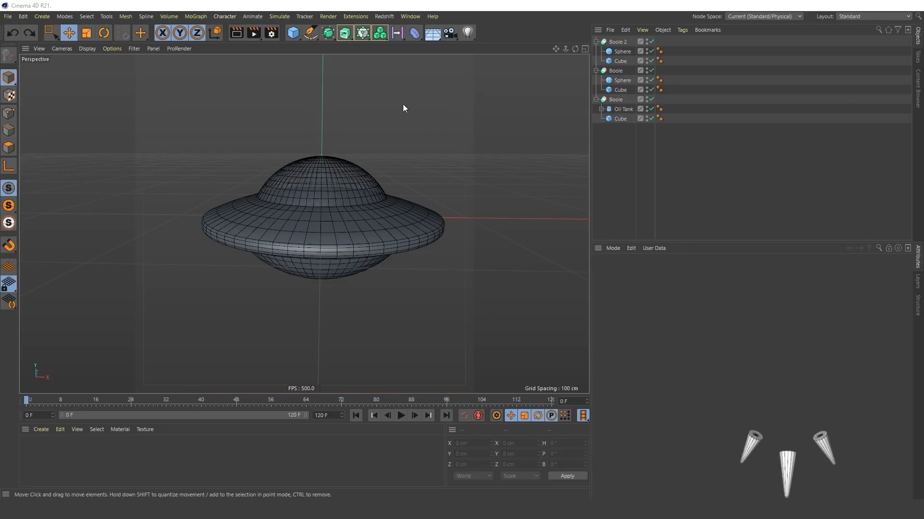
Add a cone, isolate it in the viewport and set its orientation to -Y
left_click(294, 34)
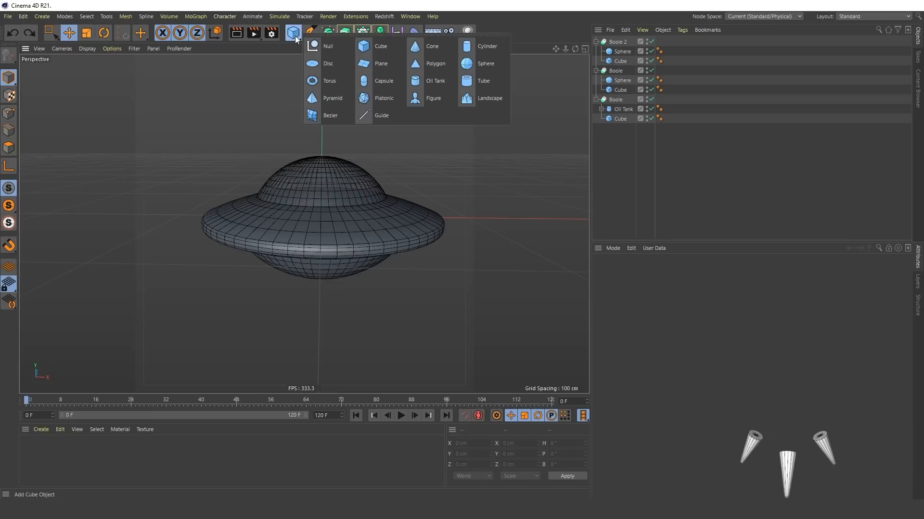
left_click(435, 48)
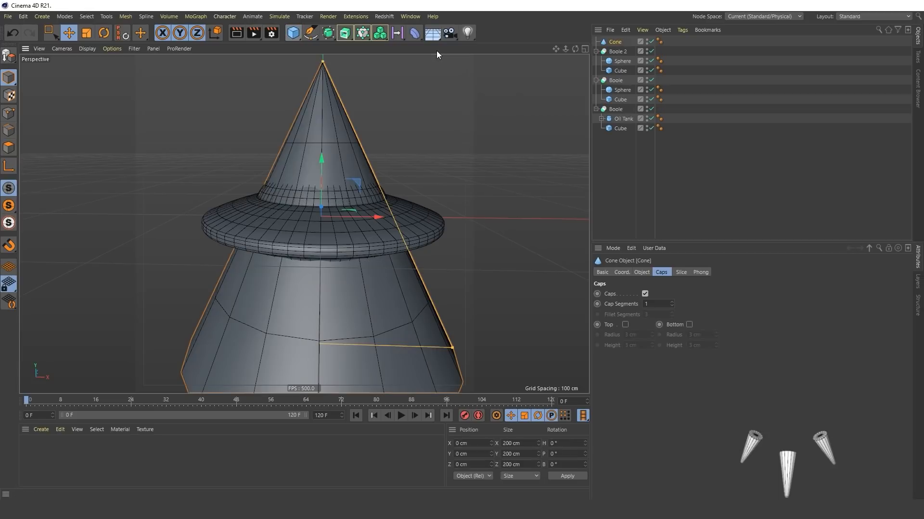
left_click(13, 208)
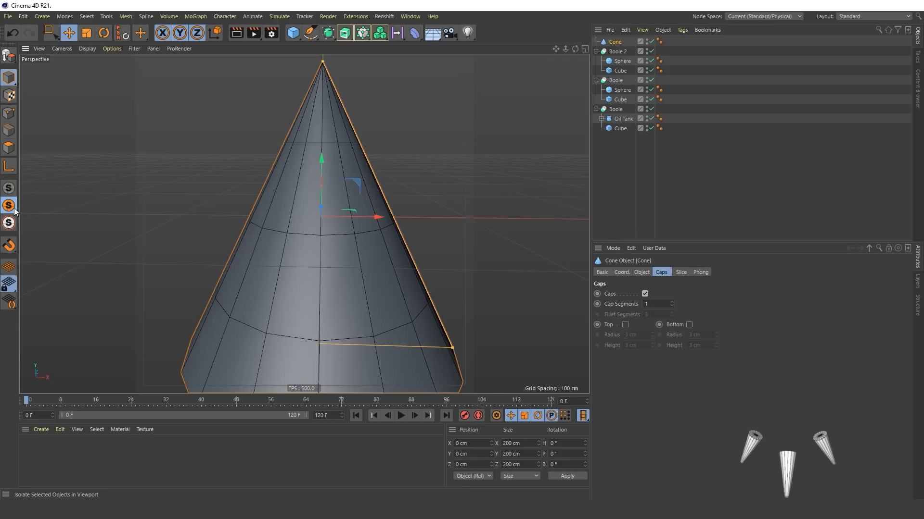
left_click(641, 273)
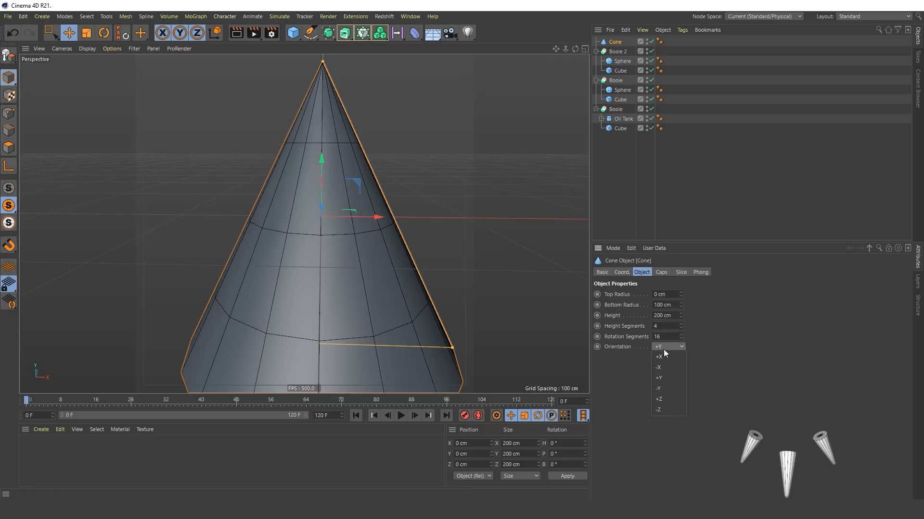
left_click(669, 388)
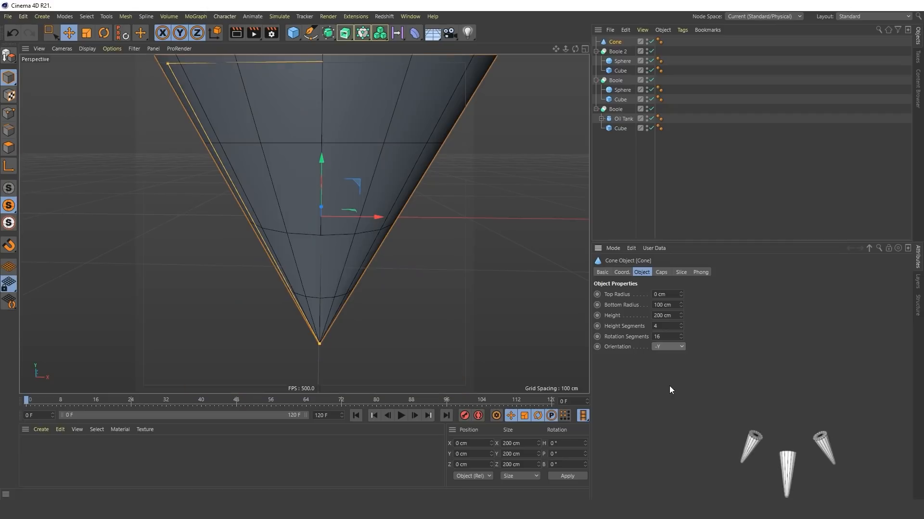
Set the cone's top radius to 1.2 cm, bottom radius to 5 cm and height to 25 cm
left_click(657, 295)
type("1.2")
left_click(652, 305)
type("5")
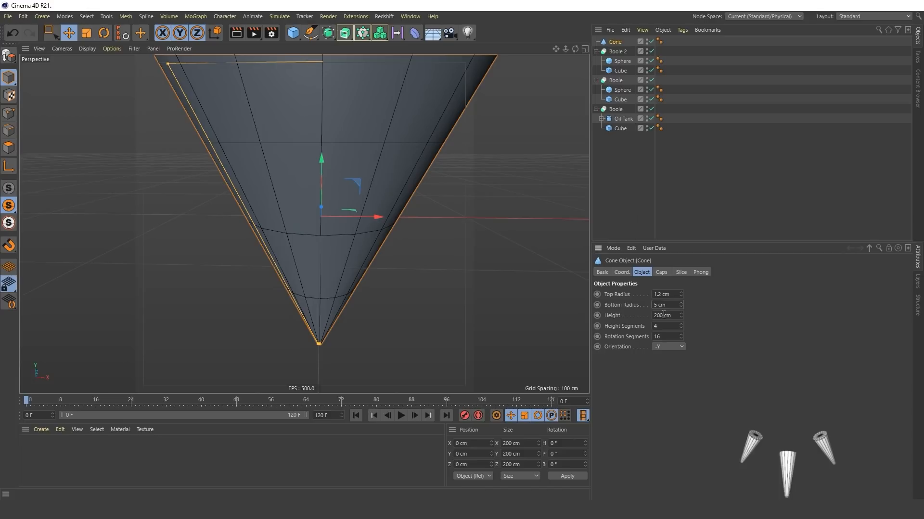
left_click(660, 315)
type("25")
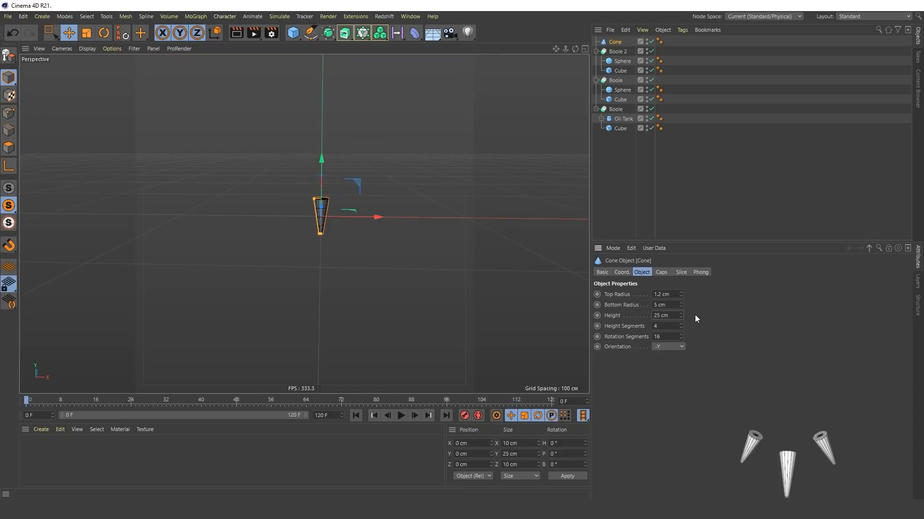
Place the cone inside a new Cloner and set the cloner's mode to Radial
left_click_drag(376, 34, 420, 46)
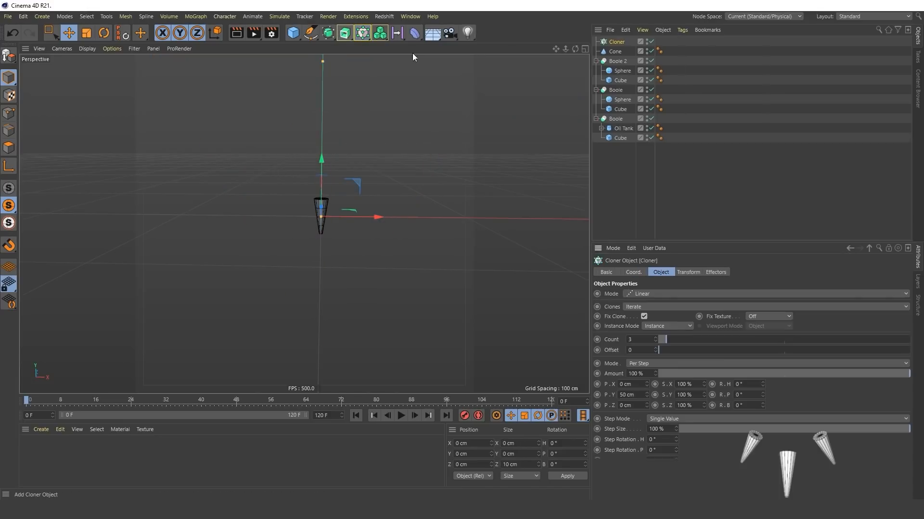
left_click_drag(633, 53, 616, 41)
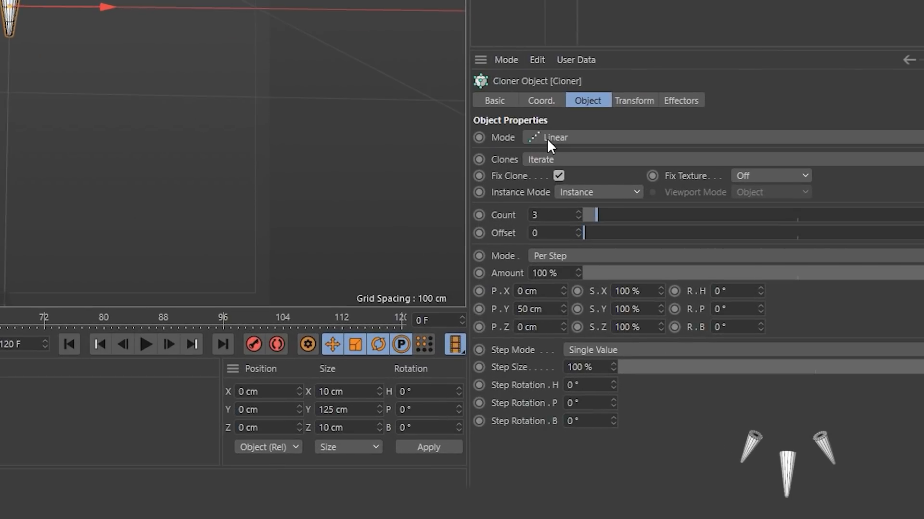
left_click(634, 293)
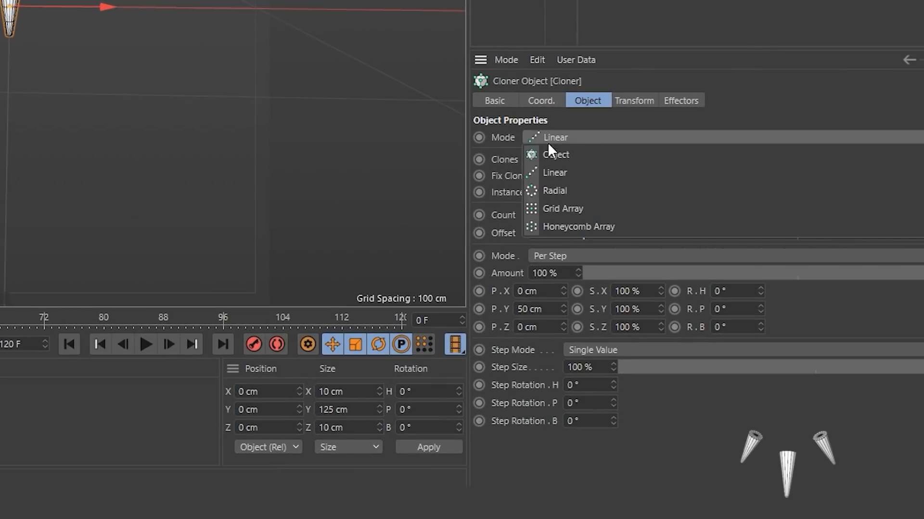
left_click(557, 192)
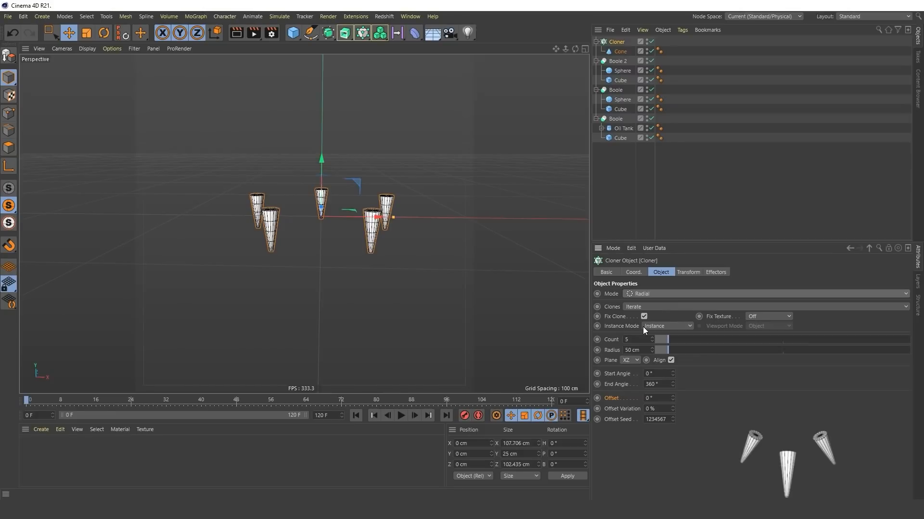
Set the cone cloner's count to 3 and its radius to 30 cm
left_click(625, 339)
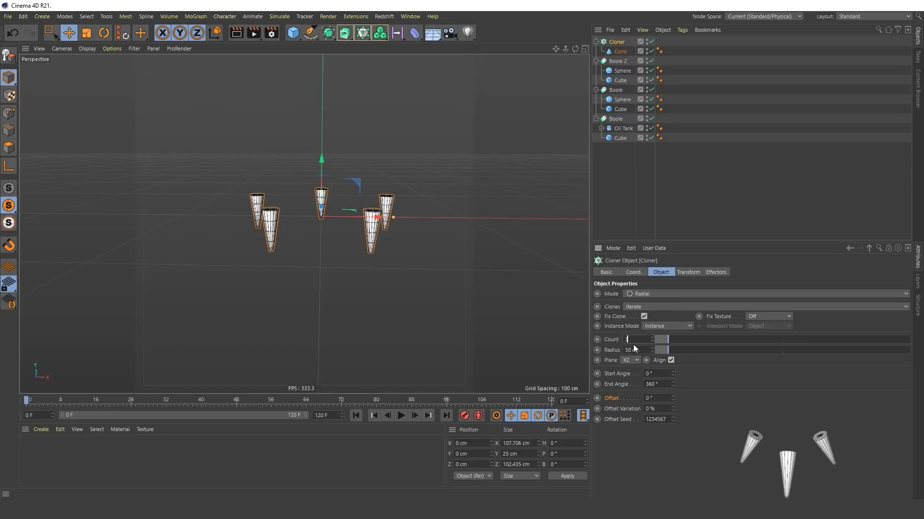
type("3")
left_click(622, 349)
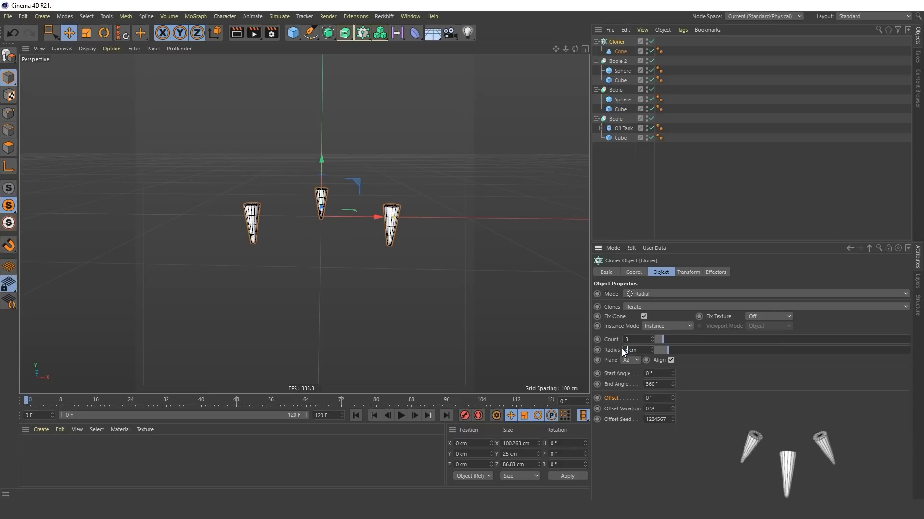
type("30")
key("Return")
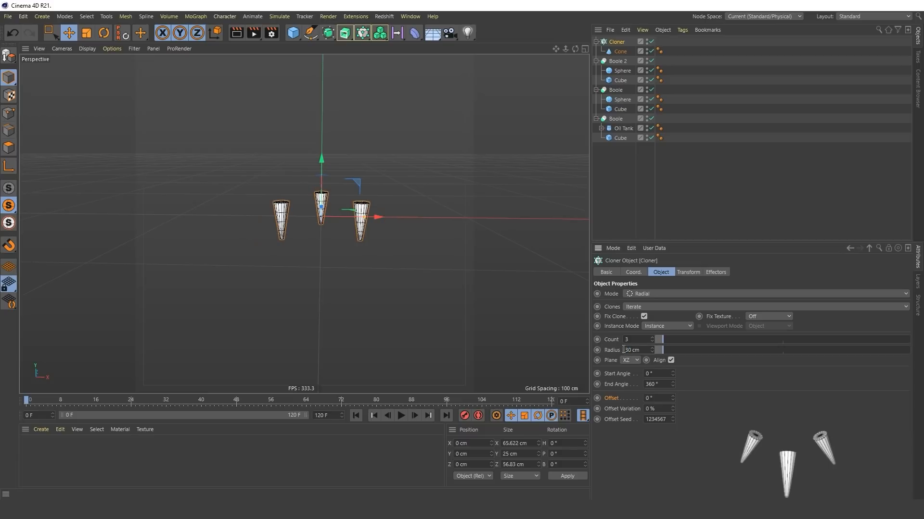
Tilt the cloned cones outward by setting the cloner's transform pitch rotation (R.P) to 30°
left_click(684, 272)
type("3")
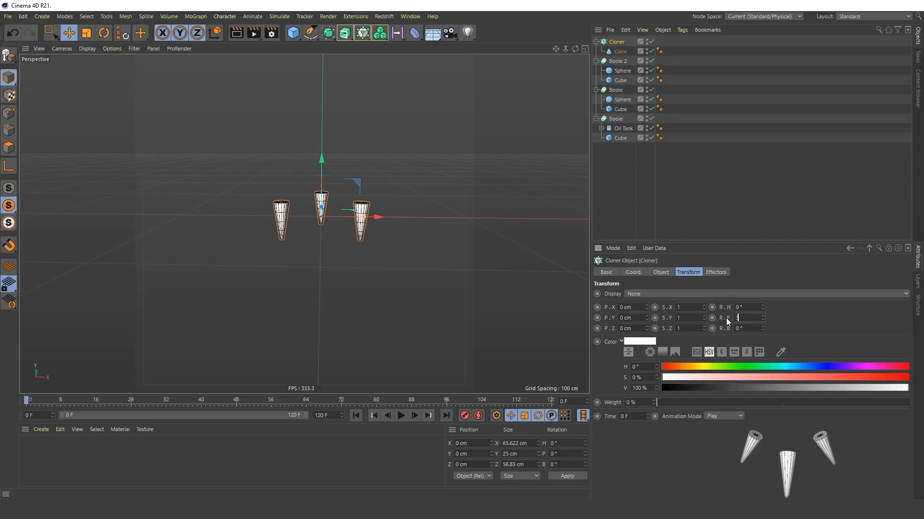
type("0")
key("Return")
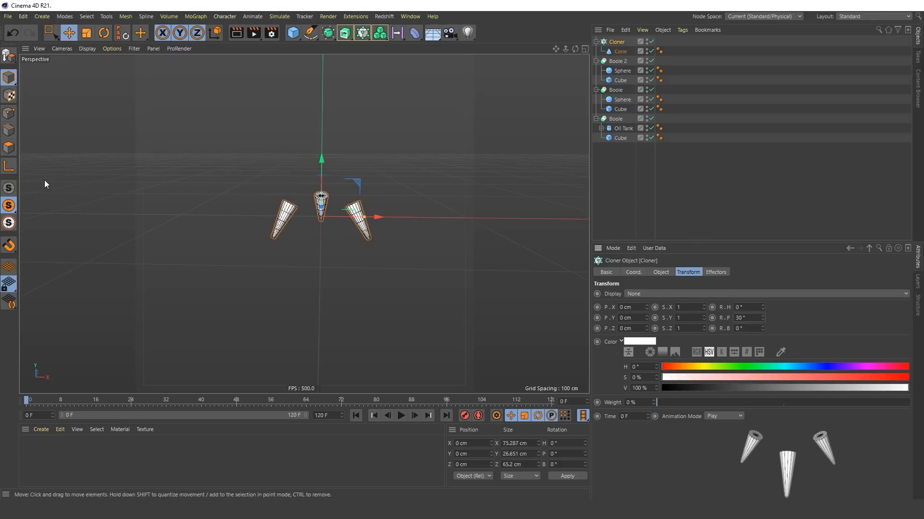
Turn off the isolated view and lower the cone cloner so the legs stick out beneath the saucer's lower bowl
left_click(8, 188)
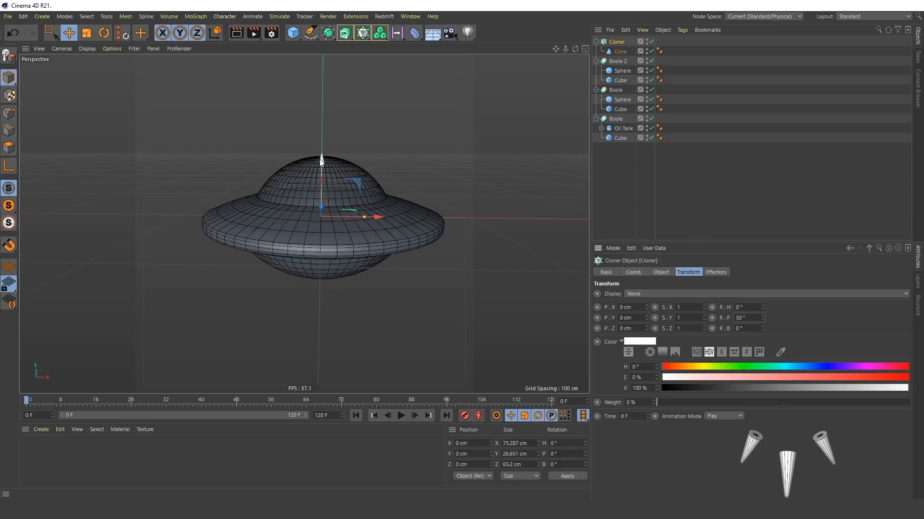
left_click_drag(319, 159, 321, 234)
left_click(617, 219)
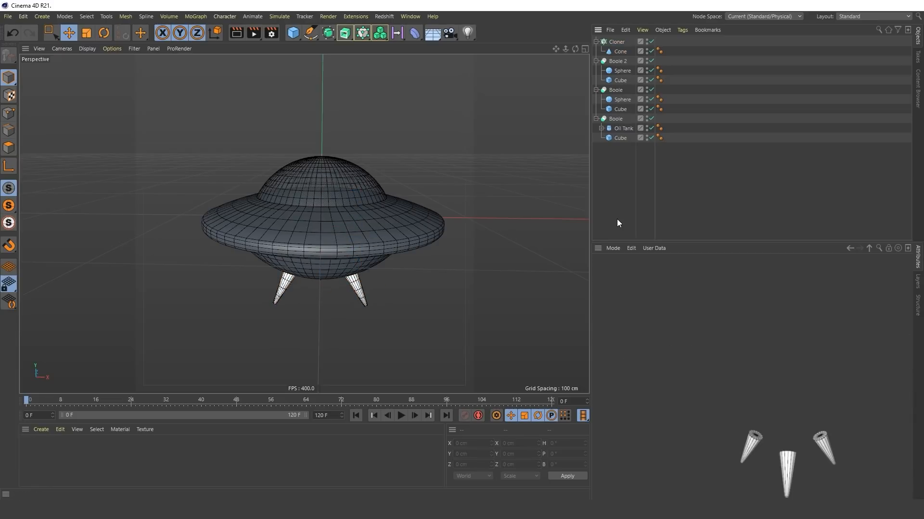
Add an isolated Oil Tank with radius 9 cm, height 5 cm and 2 height segments
left_click(293, 38)
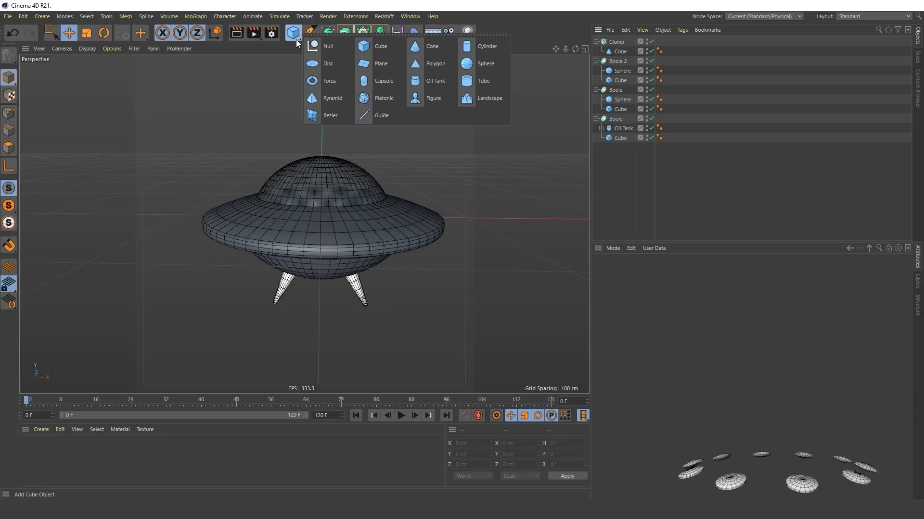
left_click(430, 85)
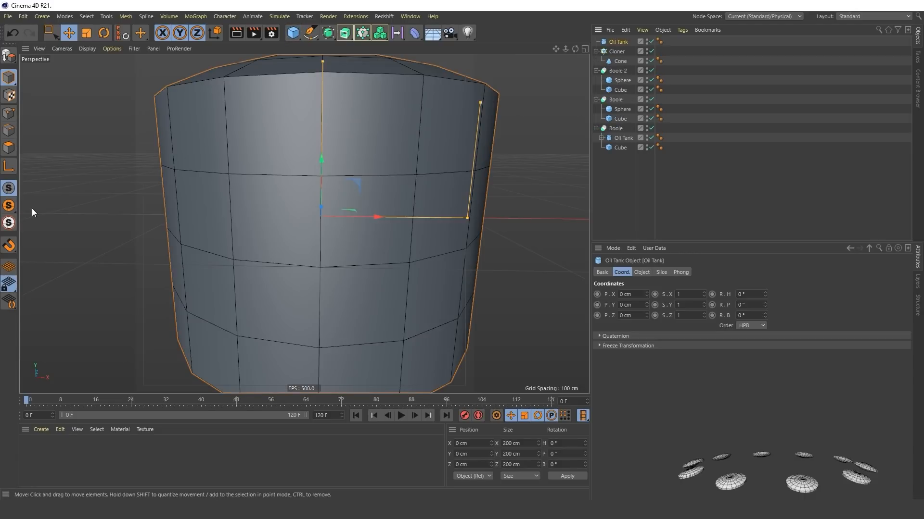
left_click(8, 205)
left_click(641, 272)
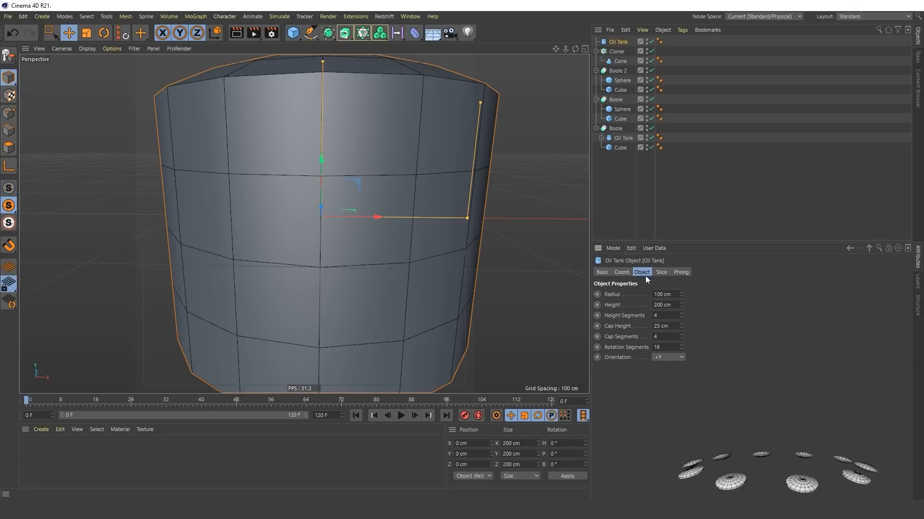
left_click(668, 295)
type("9")
key("Tab")
type("5")
key("Tab")
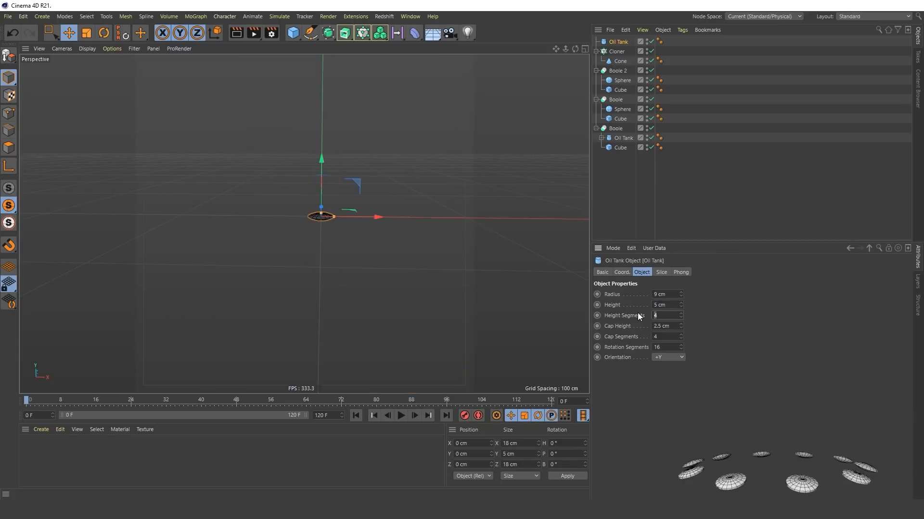
Place the small oil tank inside a new Cloner and set the cloner's mode to Radial
left_click(362, 33)
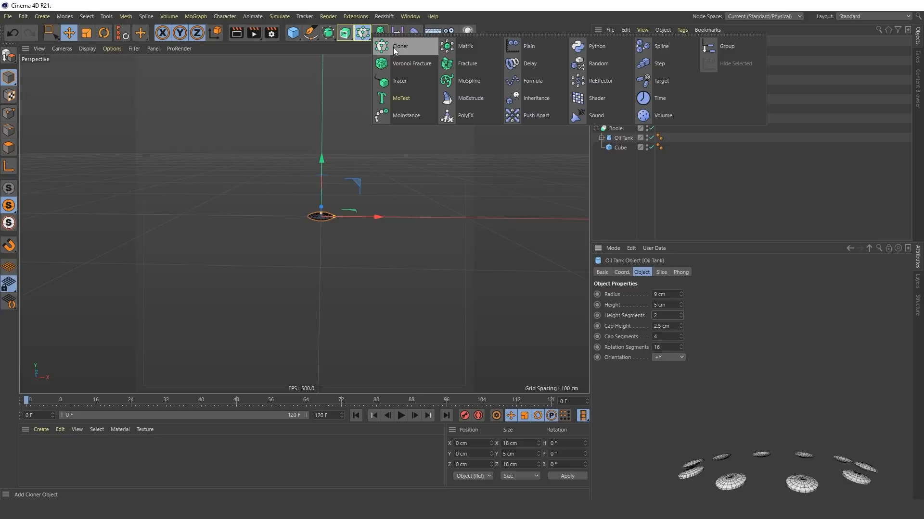
left_click(394, 48)
left_click_drag(621, 52, 618, 43)
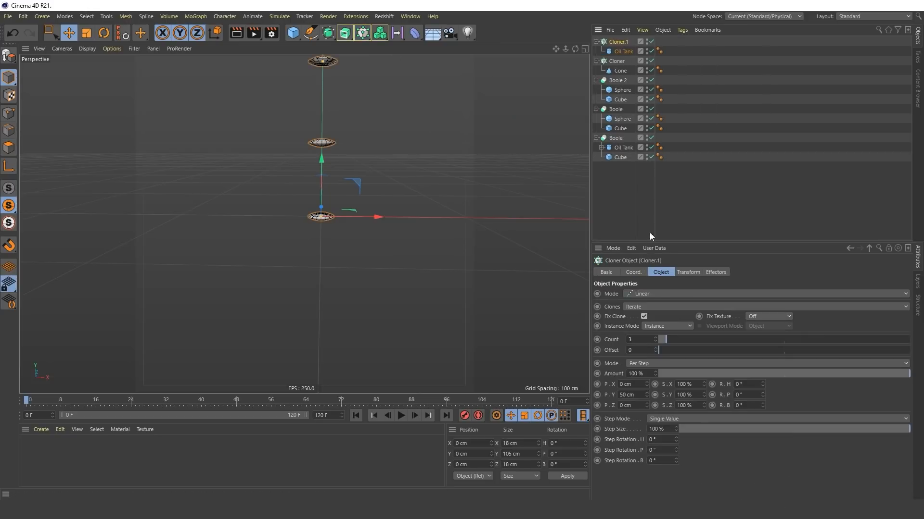
left_click(652, 292)
left_click(657, 323)
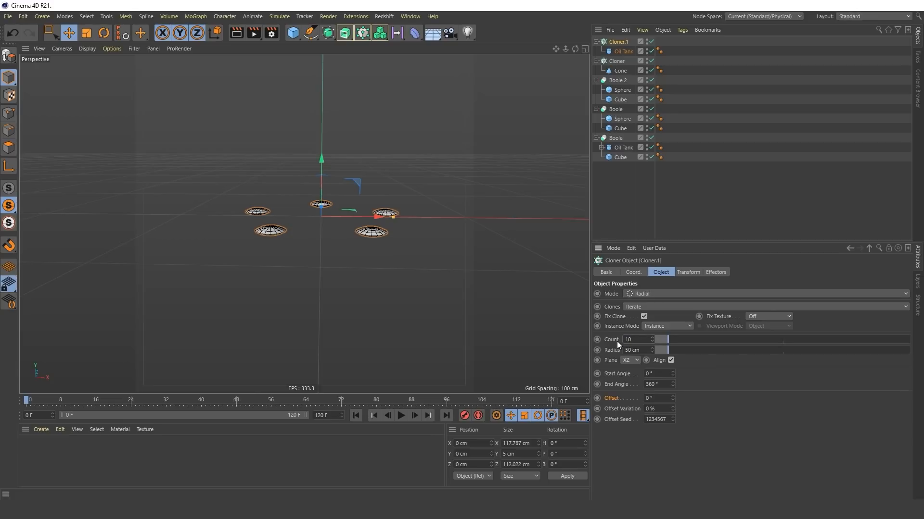
Set the oil tank cloner's count to 10, radius to 65 cm and clone pitch rotation (R.P) to -17°
key("Tab")
type("65")
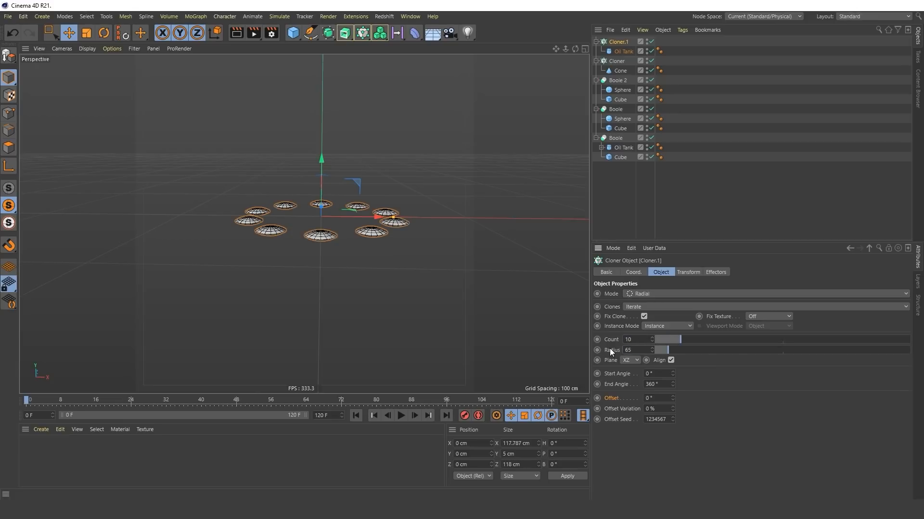
key("Return")
left_click(686, 272)
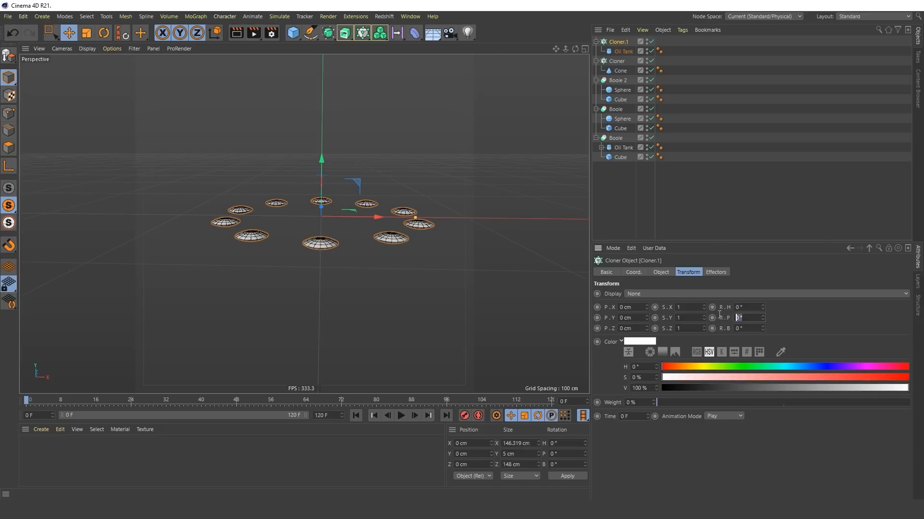
key("Return")
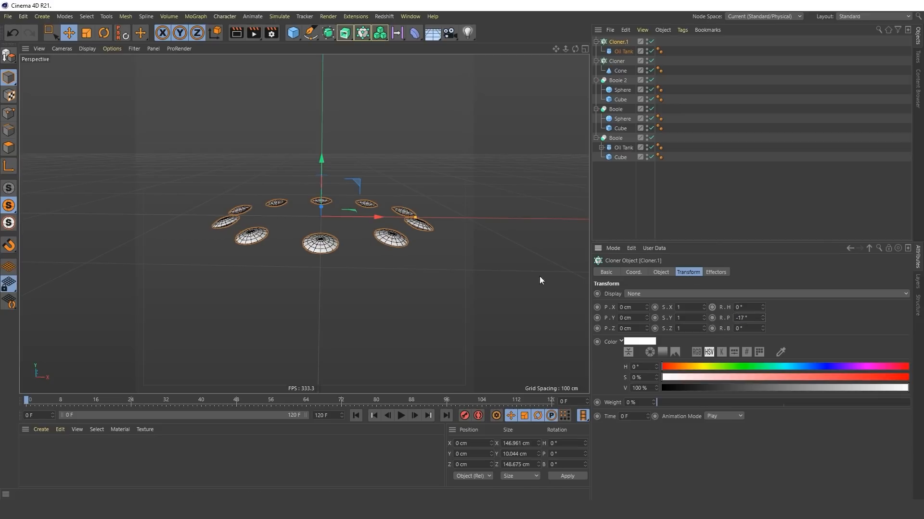
Show the whole saucer and raise the oil tank cloner so its clones protrude from the disc's upper surface as lights
left_click(11, 189)
left_click(628, 190)
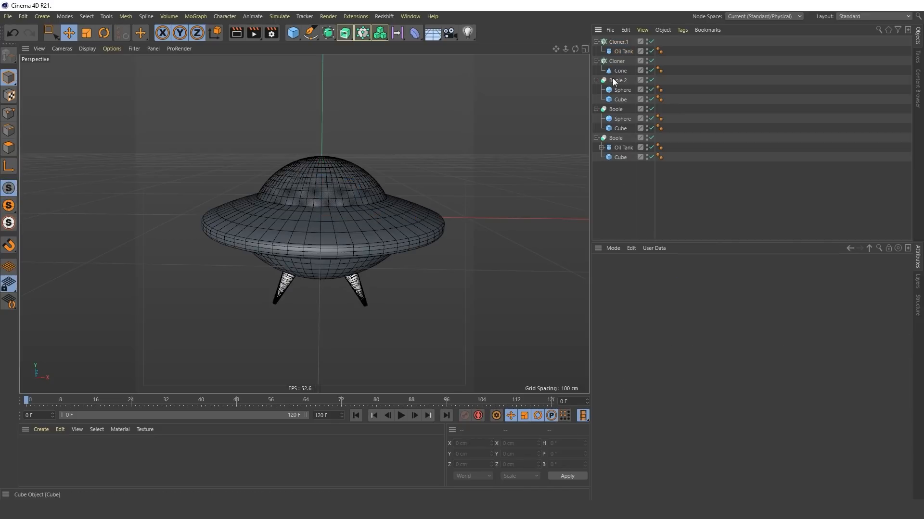
left_click(619, 42)
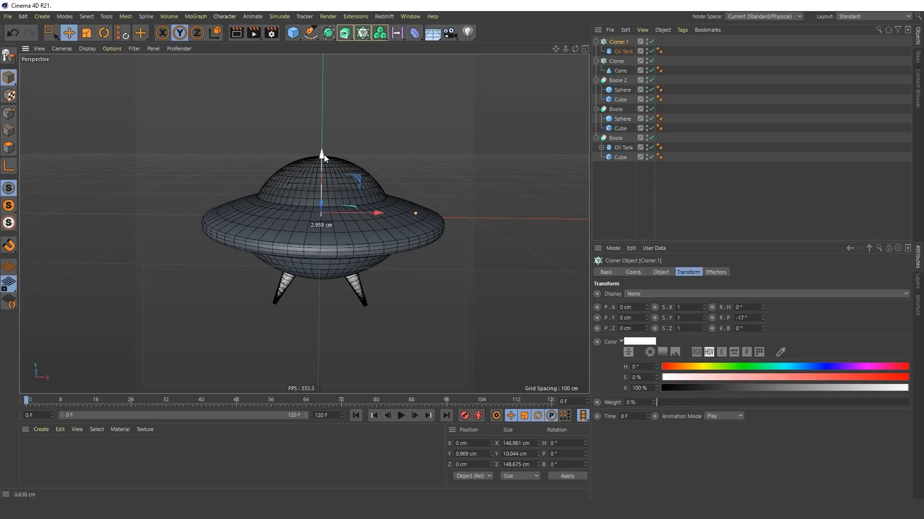
left_click(629, 220)
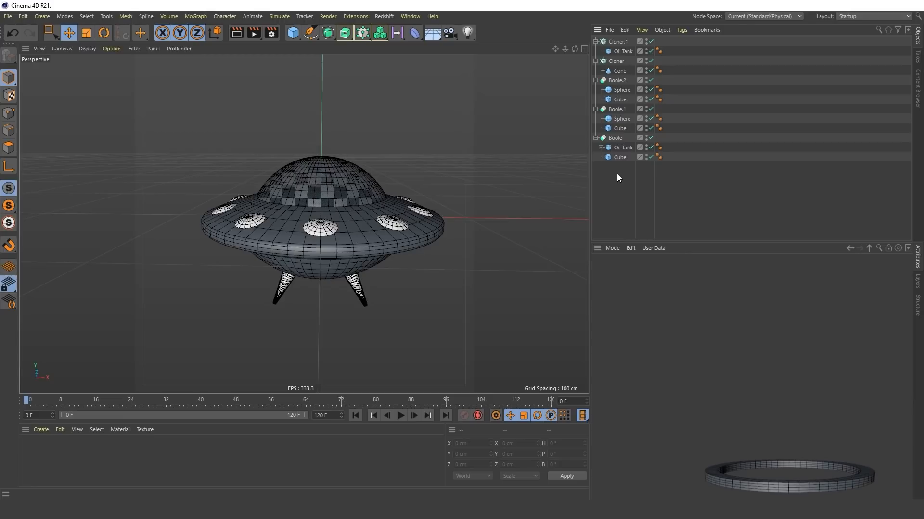
Add a Tube and reshape it into a low, thin ring around the base of the dome
left_click(293, 34)
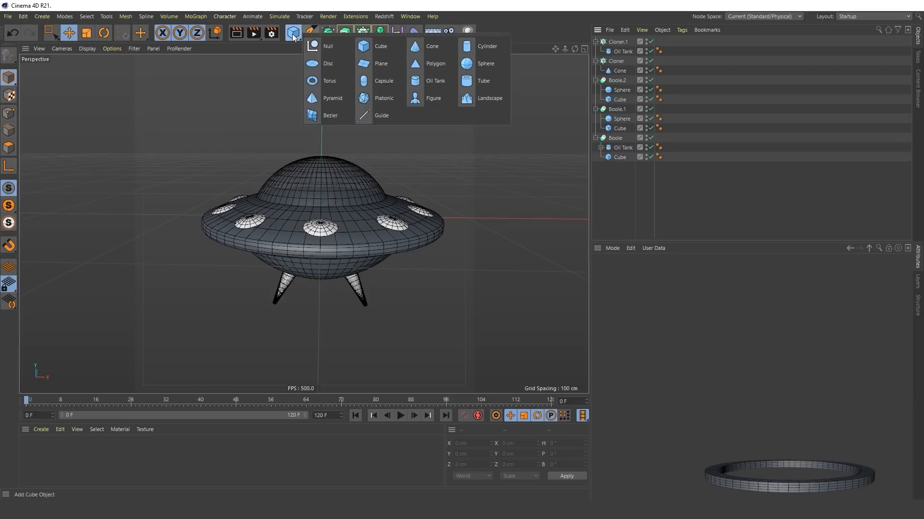
left_click(477, 81)
left_click_drag(452, 216, 393, 217)
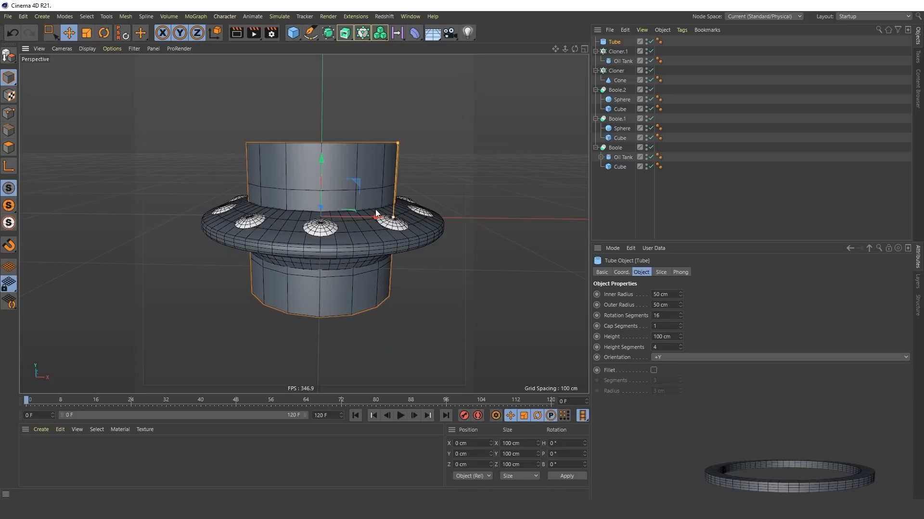
left_click(624, 191)
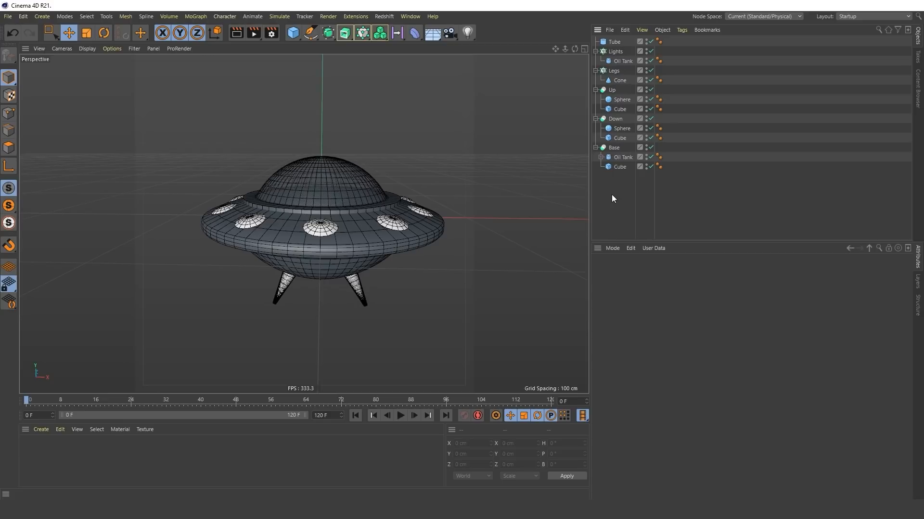
Add a Null, move all the saucer's objects into it and rename it UFO
left_click_drag(293, 32, 317, 45)
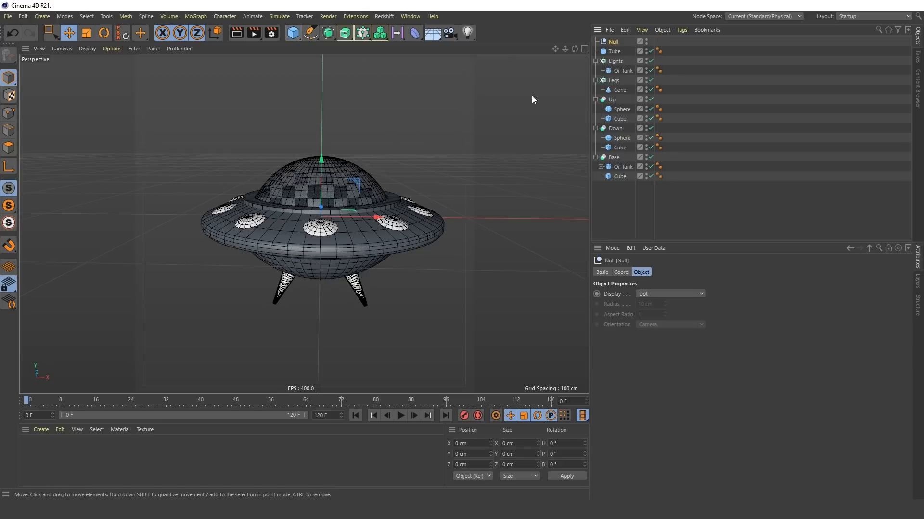
left_click_drag(620, 189, 616, 43)
double_click(617, 42)
type("U")
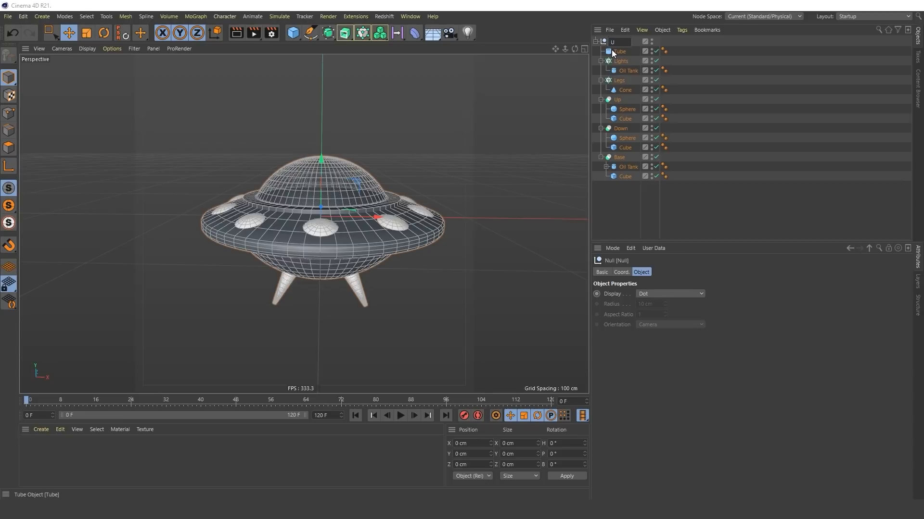
type("FO")
key("Return")
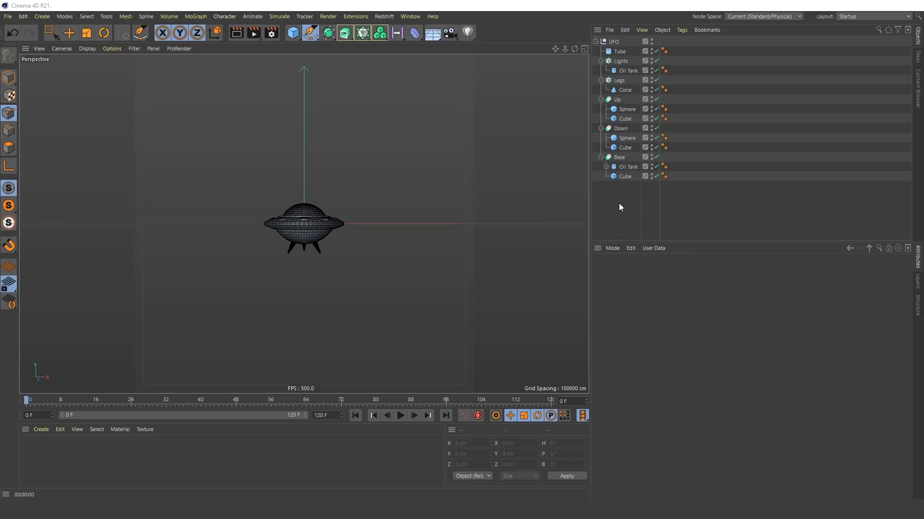
Draw a three-point U-shaped Bezier spline with the Spline Pen in the Top view, its middle point on the UFO at the origin
left_click(307, 34)
middle_click(377, 155)
middle_click(377, 155)
left_click_drag(221, 123, 221, 156)
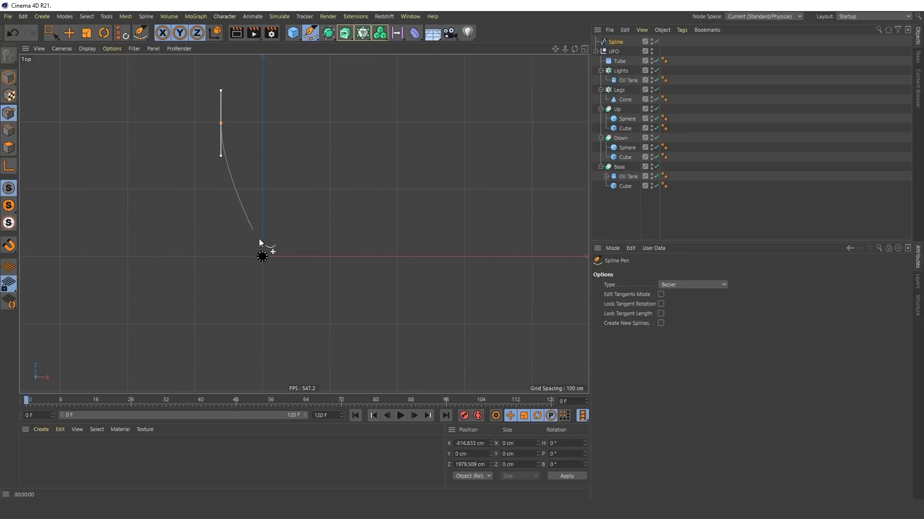
left_click_drag(262, 257, 299, 254)
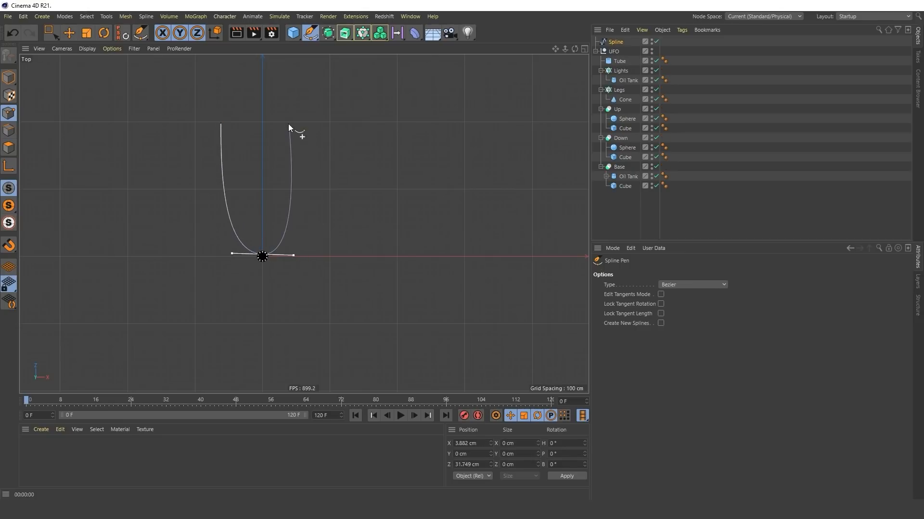
left_click_drag(288, 124, 277, 108)
left_click_drag(221, 90, 232, 124)
key("Escape")
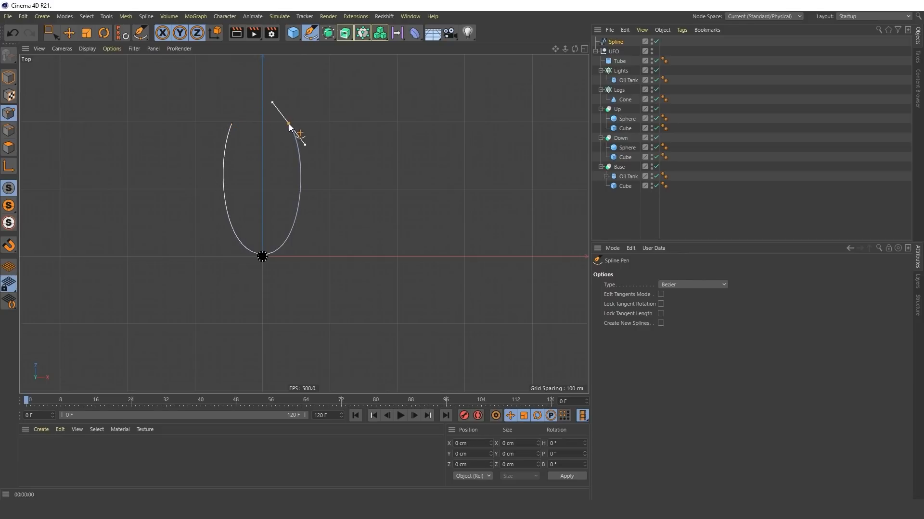
Add an Align to Spline tag to the UFO null and assign the drawn spline as its Spline Path
left_click(612, 52)
right_click(611, 51)
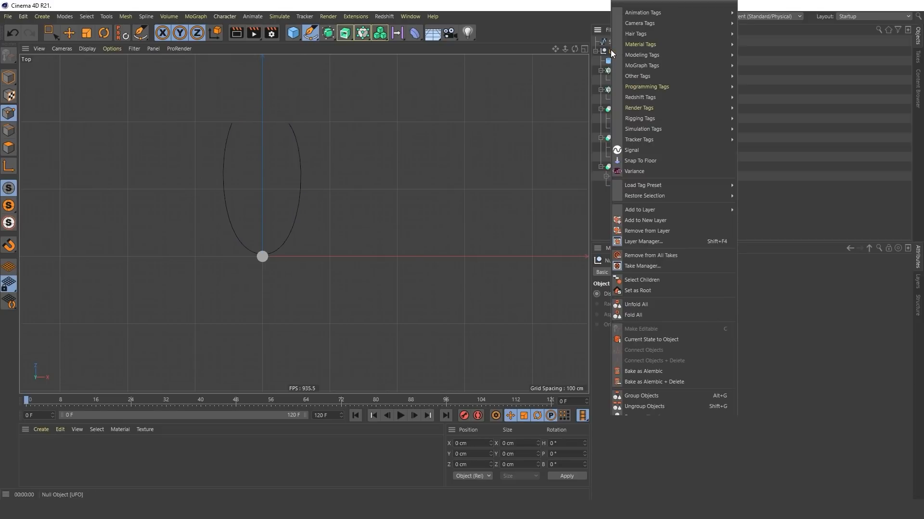
mouse_move(638, 13)
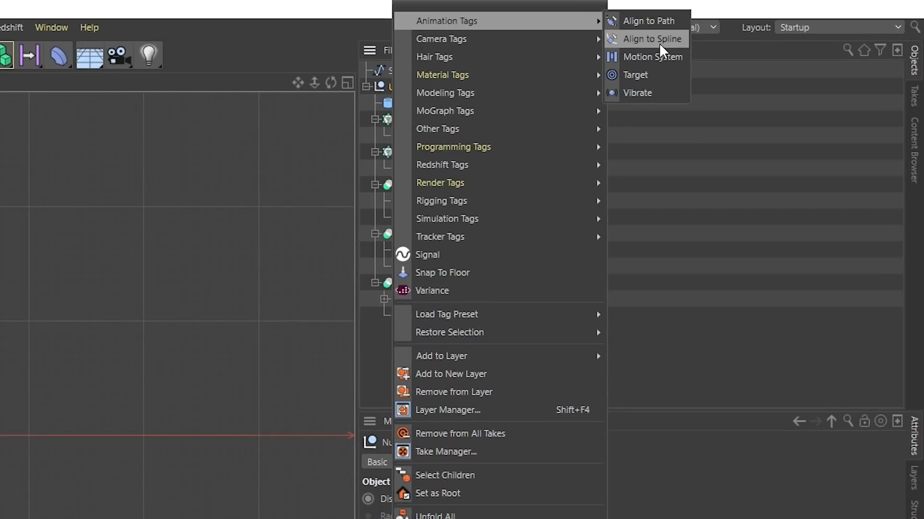
left_click(659, 42)
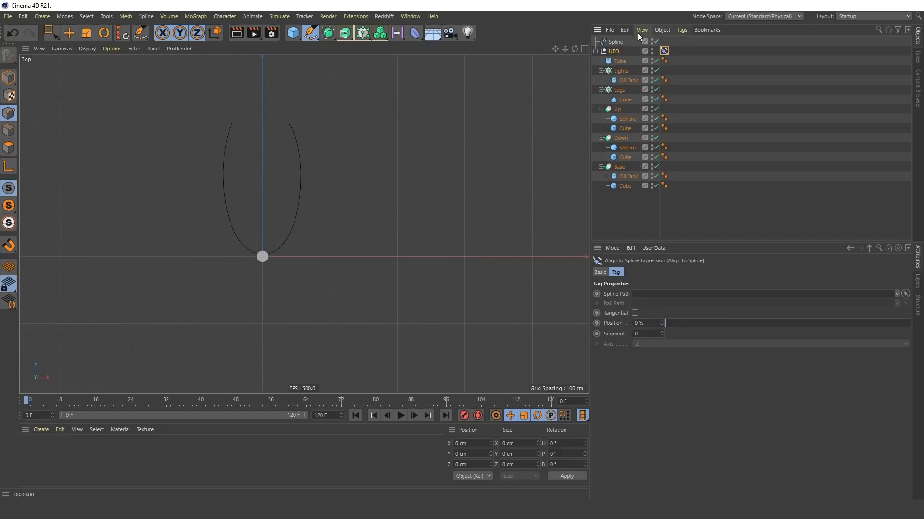
left_click_drag(616, 46, 666, 175)
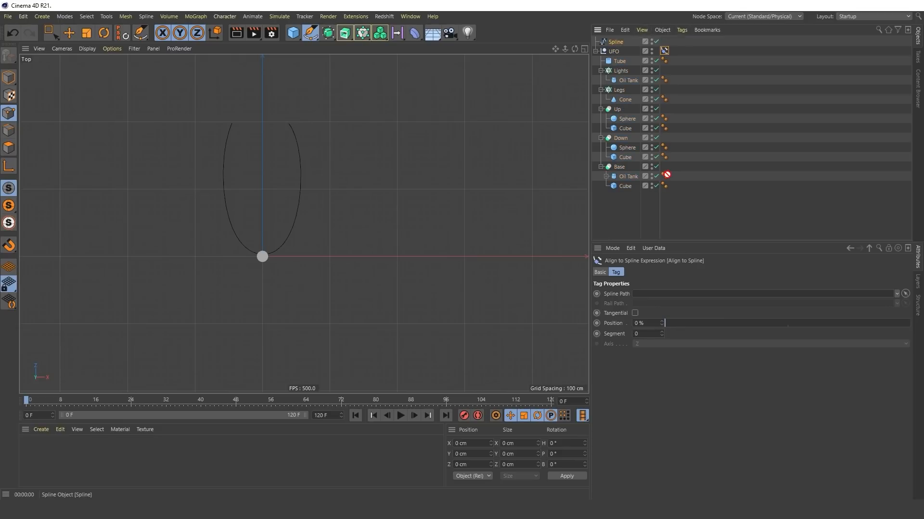
left_click_drag(653, 301, 653, 295)
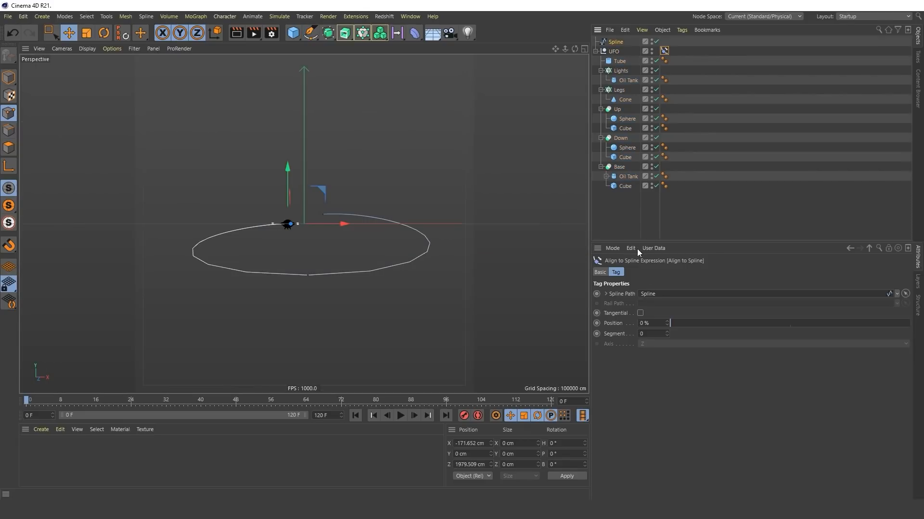
Keyframe the Align to Spline tag's Position at 0% on frame 0 and 100% on frame 45, and play back the flight
left_click(597, 324, "ctrl")
left_click_drag(672, 324, 909, 324)
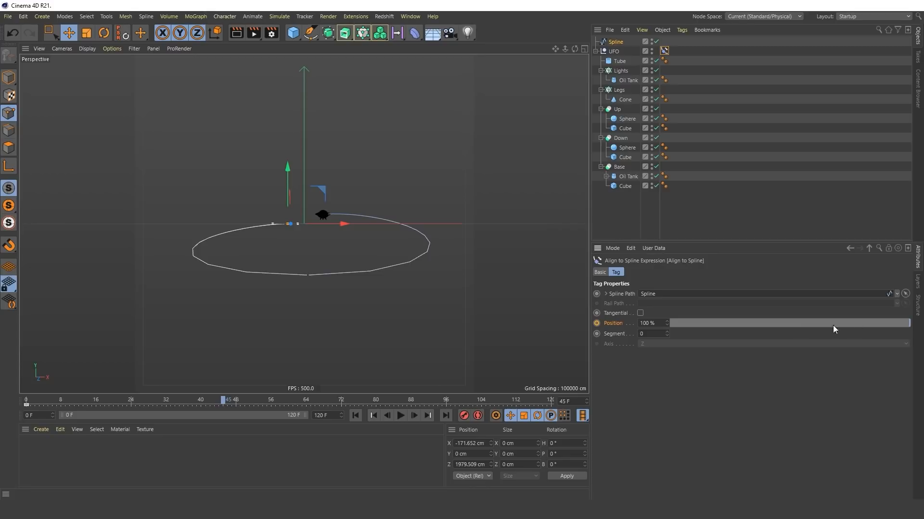
left_click(597, 323, "ctrl")
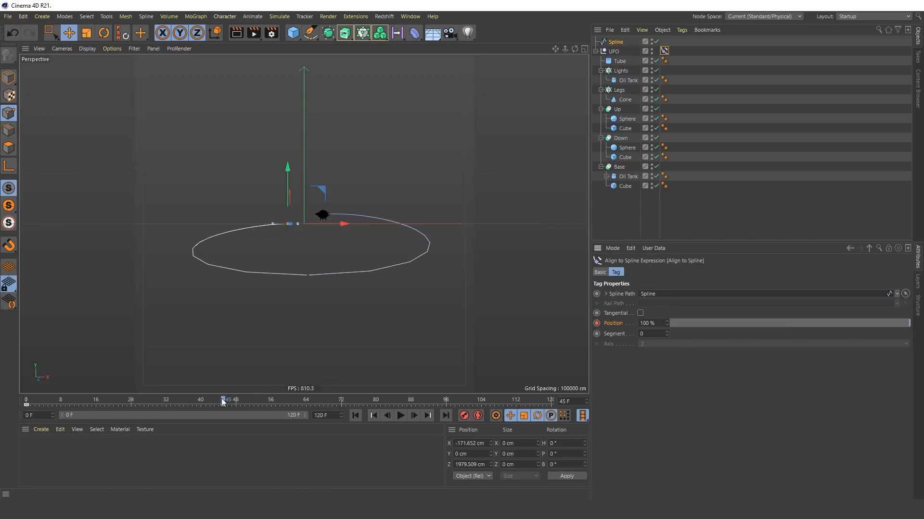
left_click(100, 400)
left_click(401, 415)
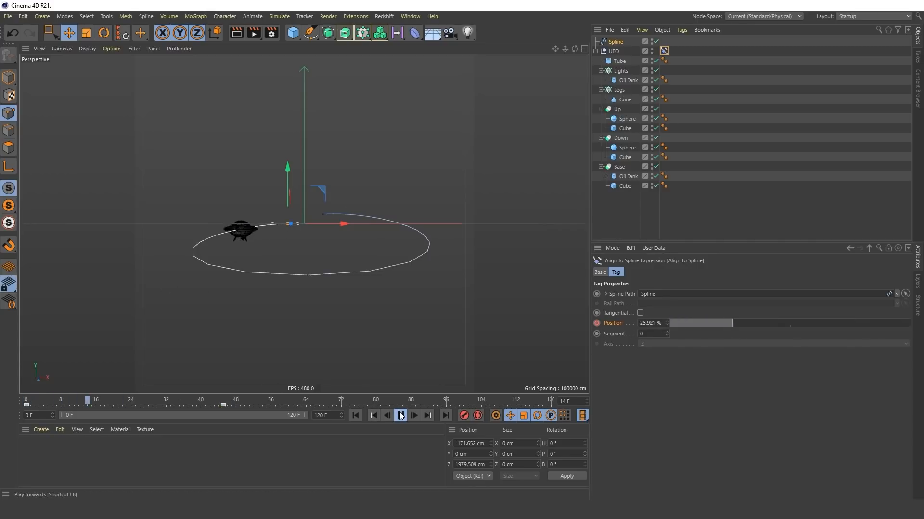
left_click(400, 416)
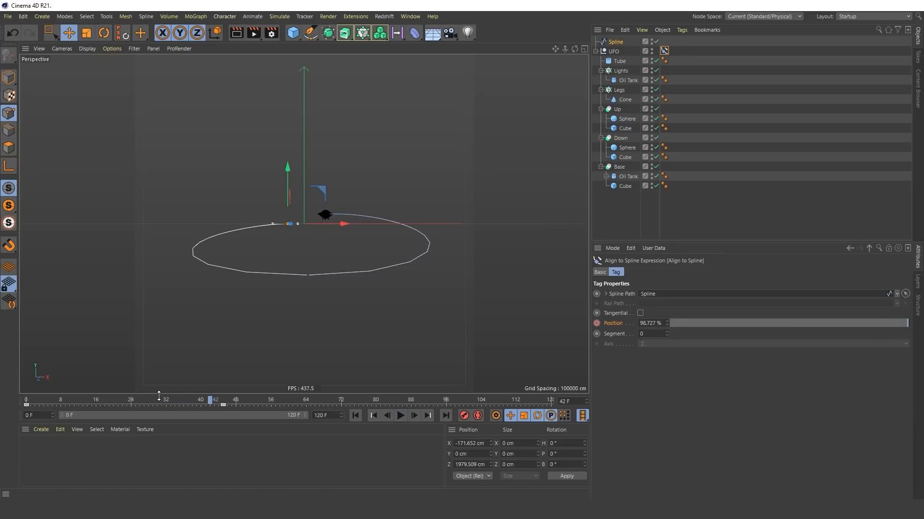
Add intermediate Position keyframes of 45.006% and 52.552%, spreading them out to frames 16 and 35 to slow the middle of the flight
left_click(117, 400)
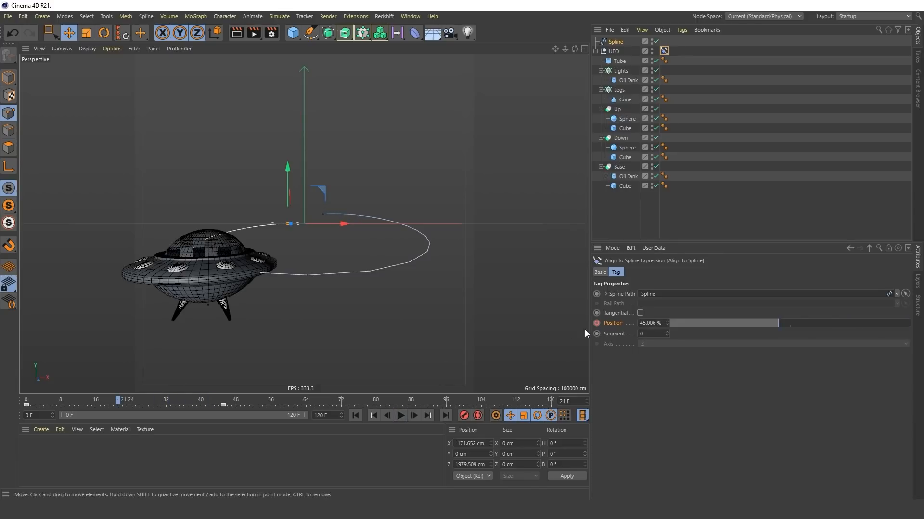
left_click(597, 323)
left_click(129, 404)
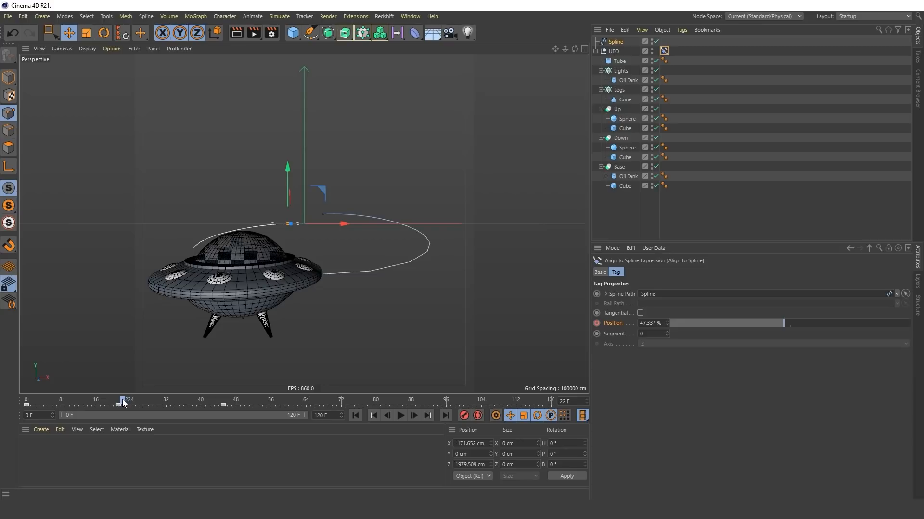
left_click(130, 404)
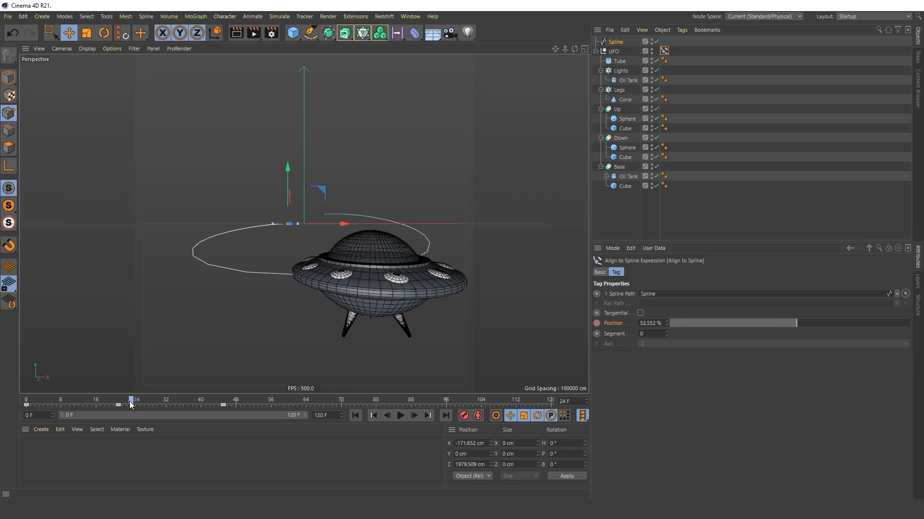
left_click(596, 322)
left_click_drag(131, 404, 182, 411)
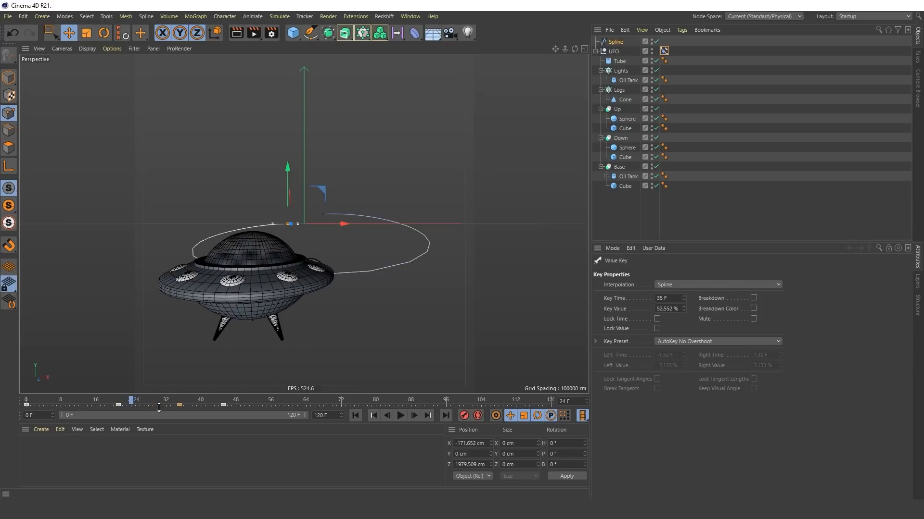
left_click_drag(118, 404, 162, 401)
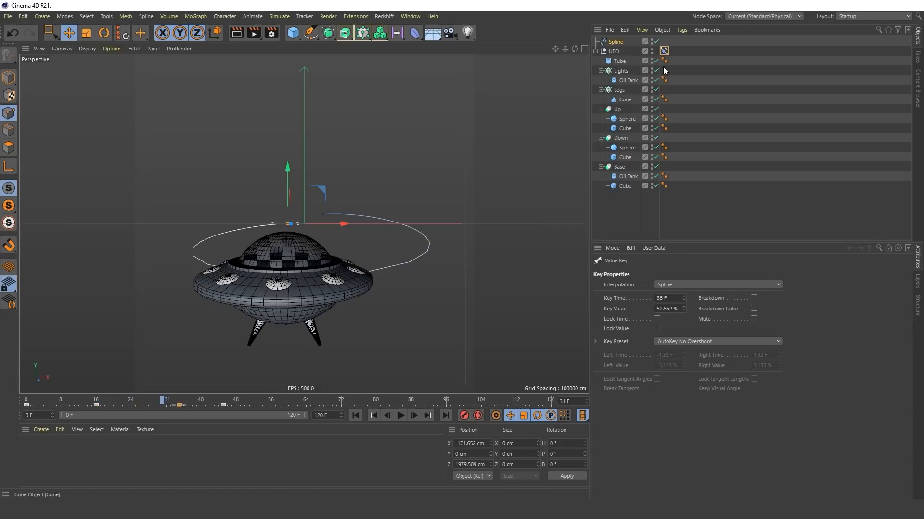
Show the tag's Position F-curve and flatten the tangents of the frame 16 and frame 35 keys into a nearly straight middle section
left_click(666, 51)
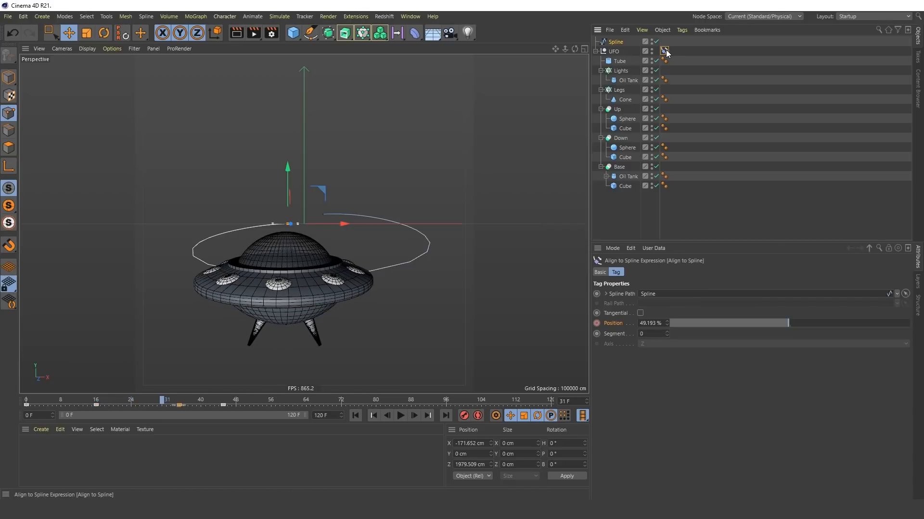
right_click(596, 319)
mouse_move(609, 313)
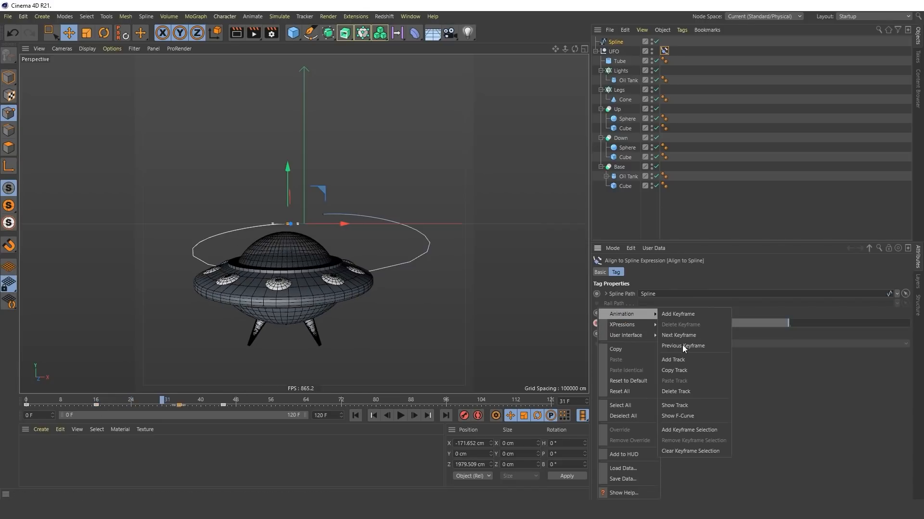
left_click(682, 416)
left_click_drag(656, 225, 706, 269)
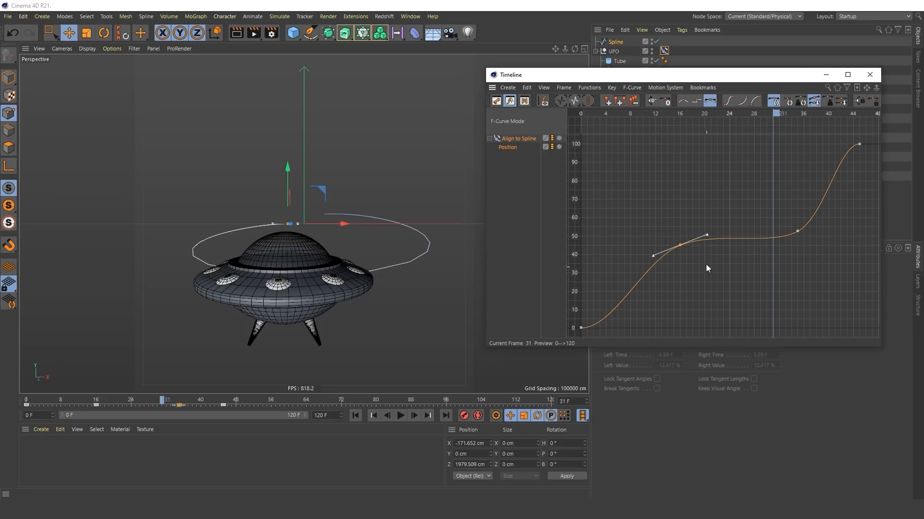
left_click_drag(707, 234, 710, 242)
left_click(783, 239, "ctrl")
left_click_drag(783, 239, 772, 235)
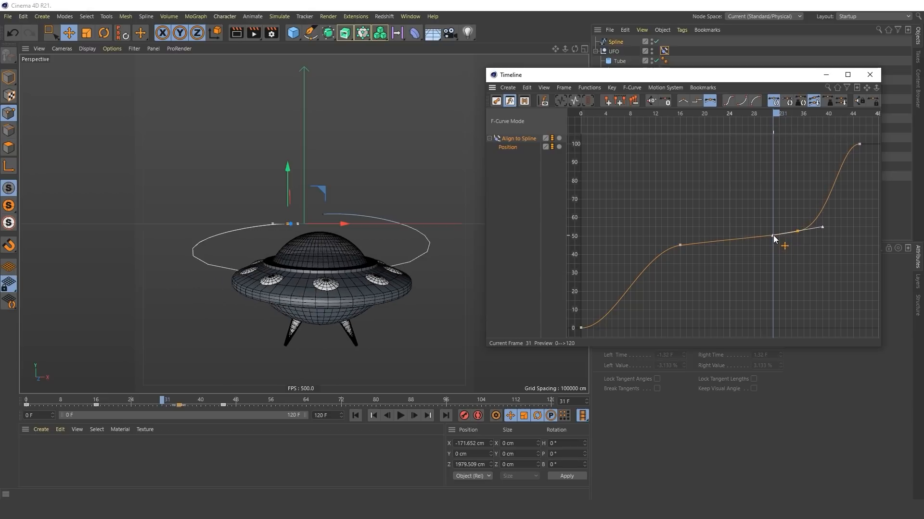
Pull down the incoming tangent of the frame 45 key so the Position curve ends steeply
key("Delete")
left_click(859, 143)
left_click_drag(847, 144, 857, 163)
left_click_drag(775, 116, 667, 140)
left_click_drag(708, 231, 645, 263)
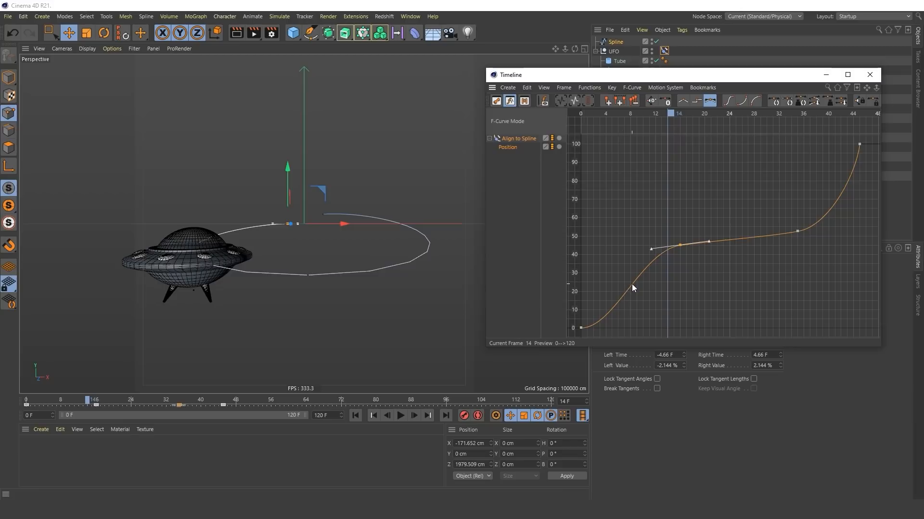
Shorten the first Position key's tangent to remove the slow start, preview the animation and close the F-curve timeline
key("h")
left_click(581, 314)
left_click_drag(607, 314, 590, 314)
left_click_drag(643, 115, 568, 135)
key("F8")
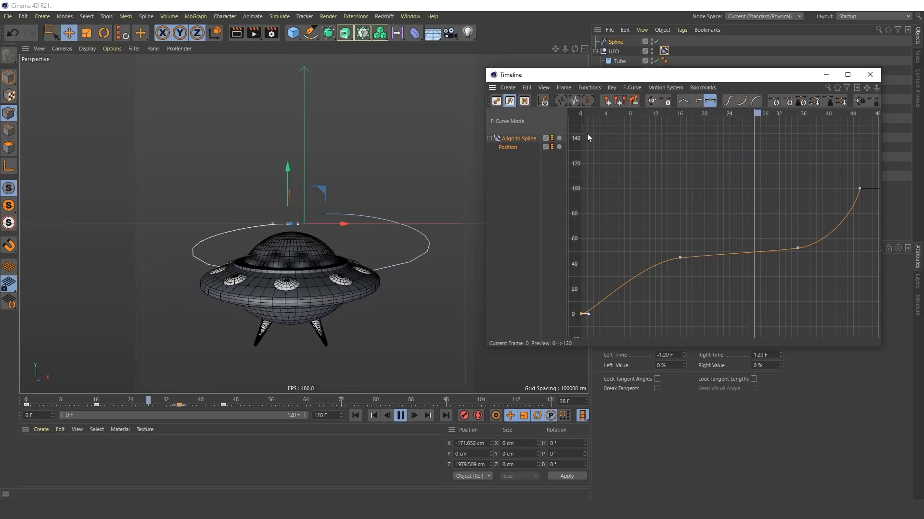
key("F8")
key("shift+f")
left_click(870, 75)
Hide the spline in the viewport and keyframe the UFO null's rotation at frame 0 with H 0°, P 51° and B 0°
left_click(628, 210)
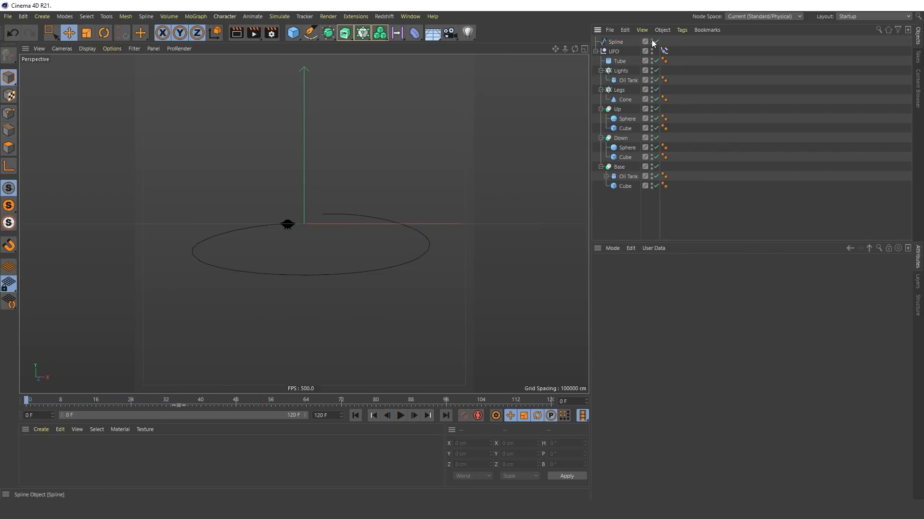
double_click(652, 40)
left_click(614, 51)
left_click(711, 304, "ctrl")
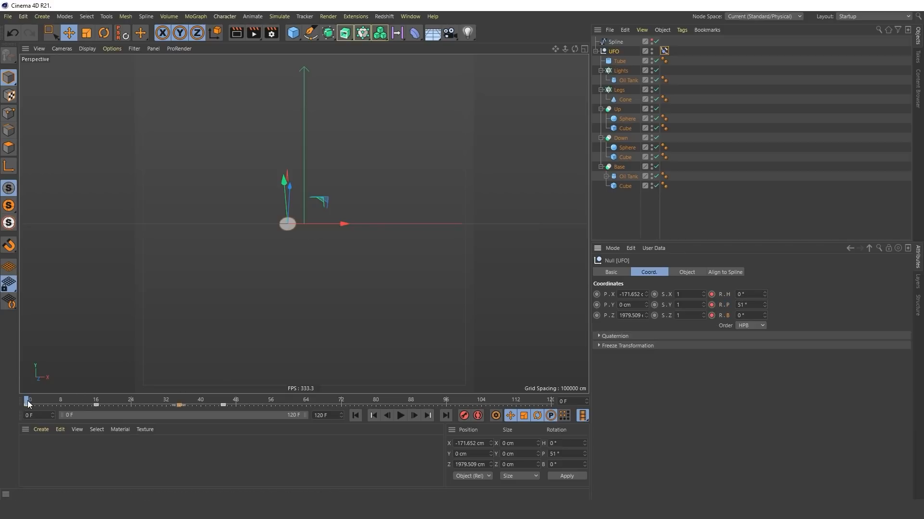
Keyframe the UFO's H, P and B rotation as 67°, 42°, 12° at frame 13 and 10°, 27°, about -48° at frame 41
left_click_drag(27, 402, 82, 406)
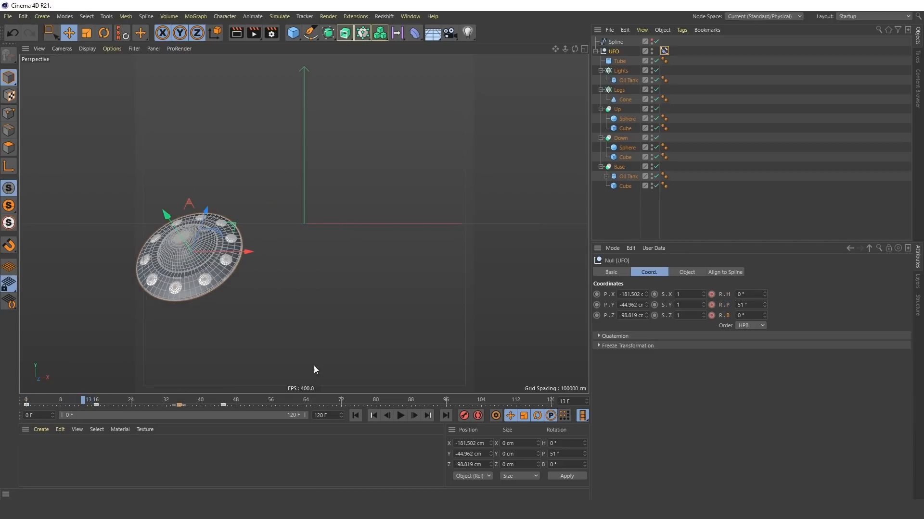
left_click_drag(764, 294, 765, 308)
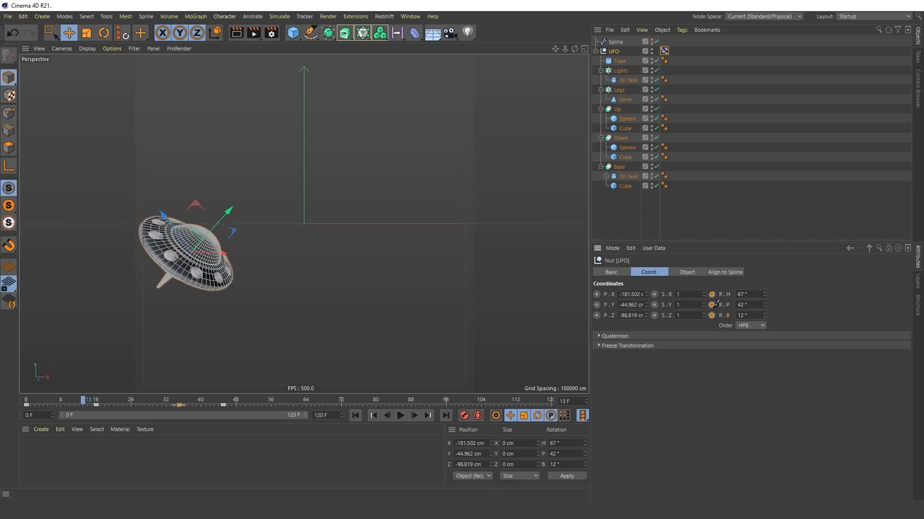
left_click_drag(83, 406, 206, 404)
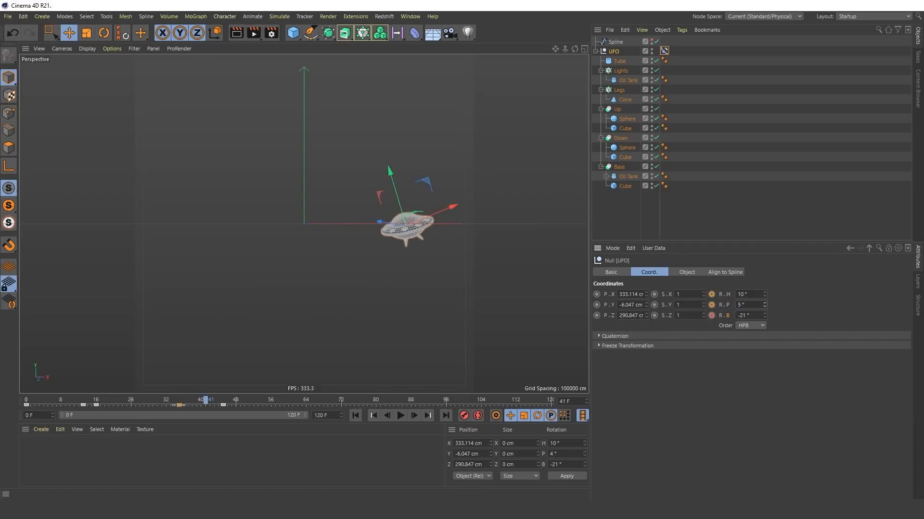
left_click_drag(765, 305, 764, 327)
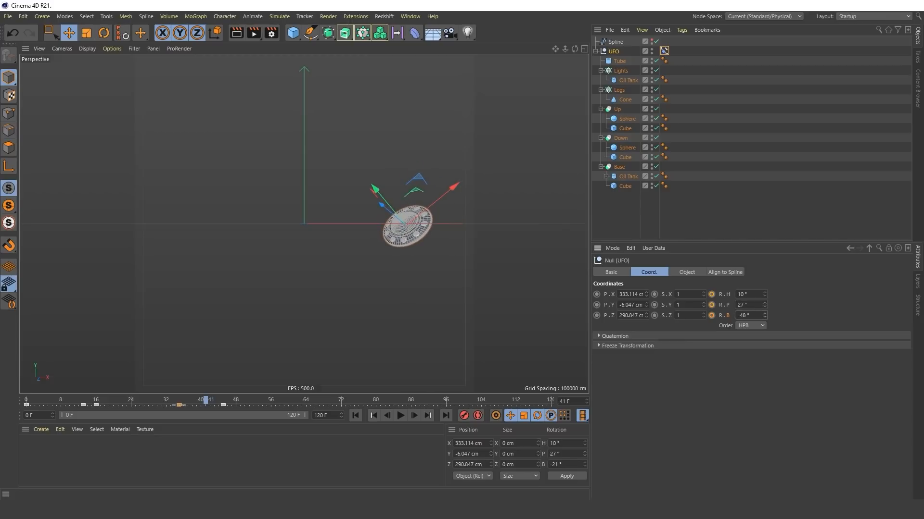
Adjust and keyframe the UFO's rotation at frame 45, and scrub back to check the tilting
mouse_move(205, 403)
left_mouse_down()
mouse_move(183, 405)
mouse_move(226, 403)
left_mouse_up()
mouse_move(764, 294)
left_mouse_down()
mouse_move(764, 286)
mouse_move(765, 321)
left_mouse_up()
left_click_drag(223, 401, 166, 418)
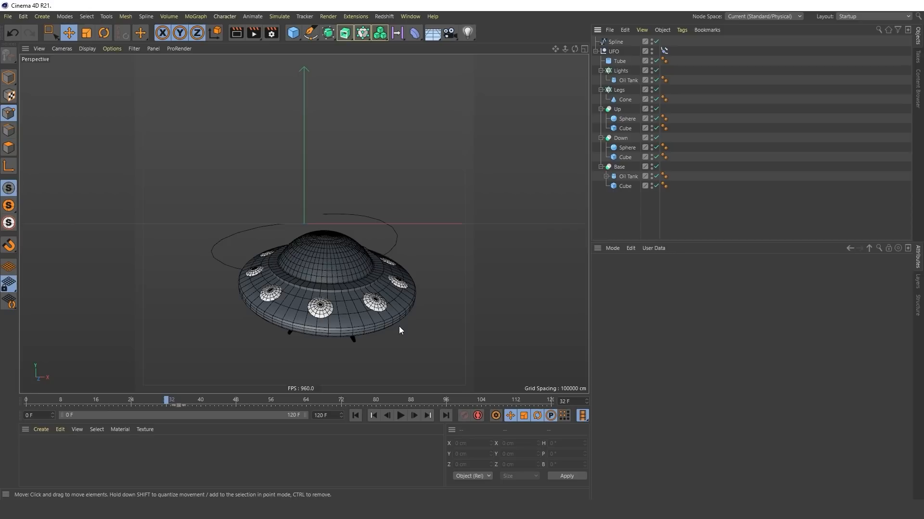
Keyframe the Lights cloner's Offset at 0° on frame 0 and -243° on frame 22
left_click(620, 71)
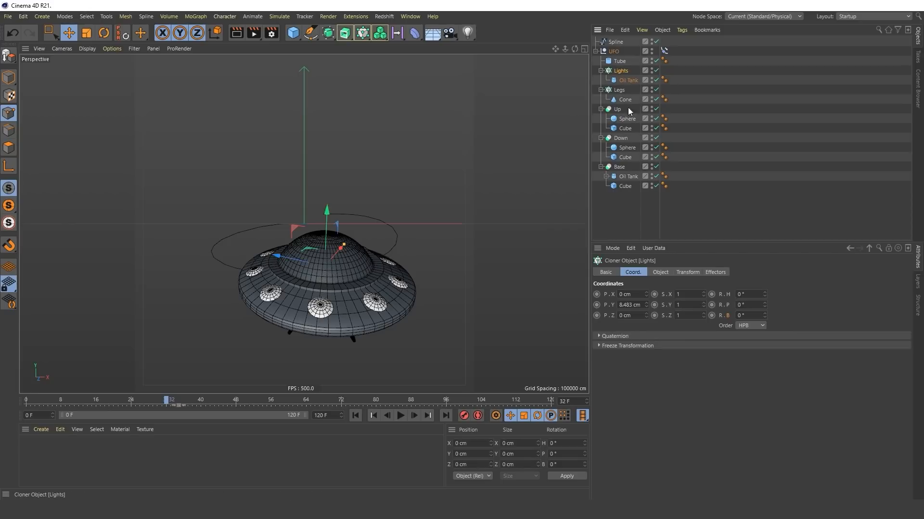
left_click(661, 272)
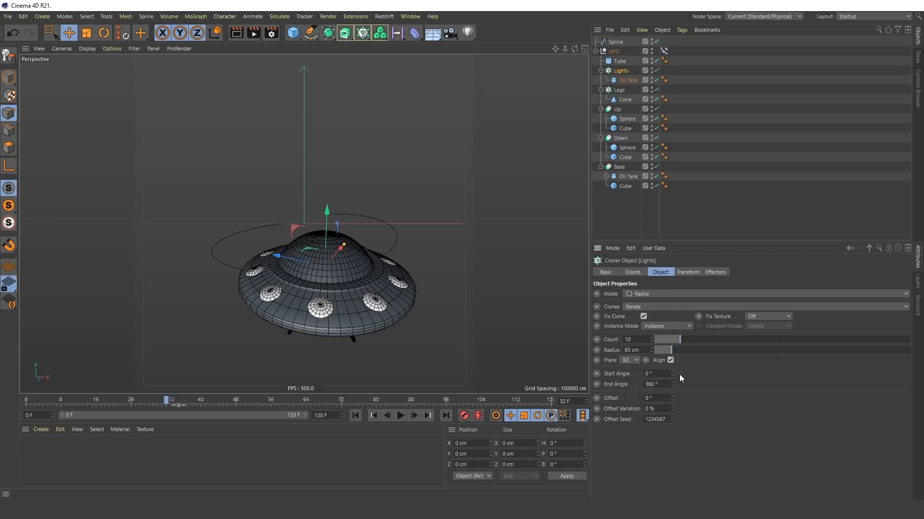
left_click_drag(673, 398, 668, 399)
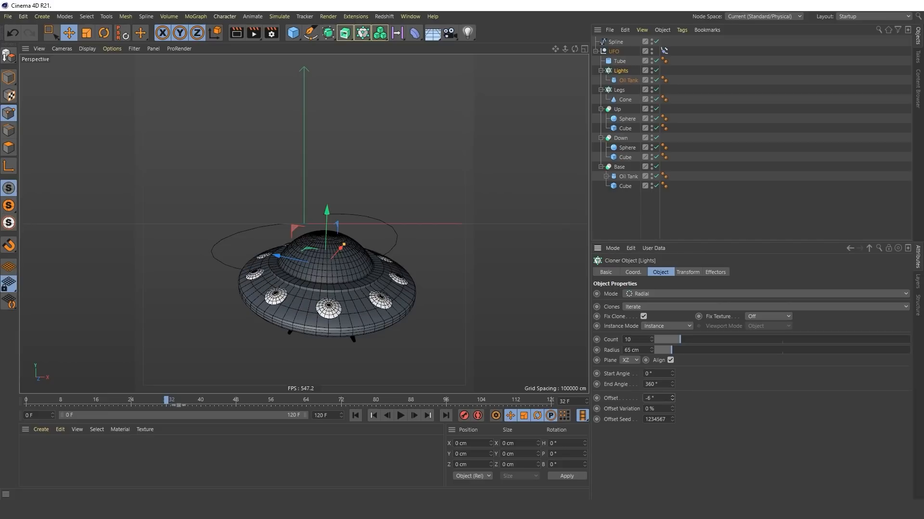
right_click(673, 399)
left_click_drag(168, 401, 121, 415)
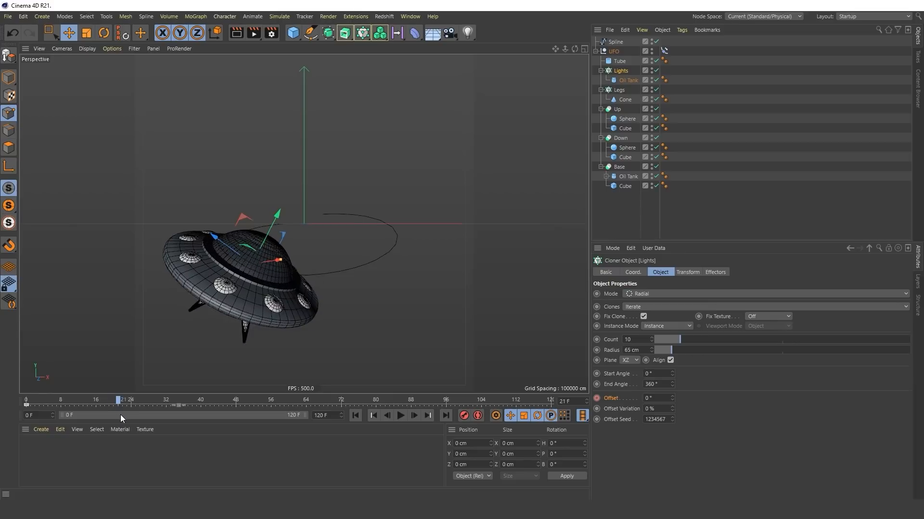
left_click_drag(672, 398, 618, 408)
Keyframe the Lights cloner's Offset at -317° on frame 37 and -583° on frame 44
left_click(188, 404)
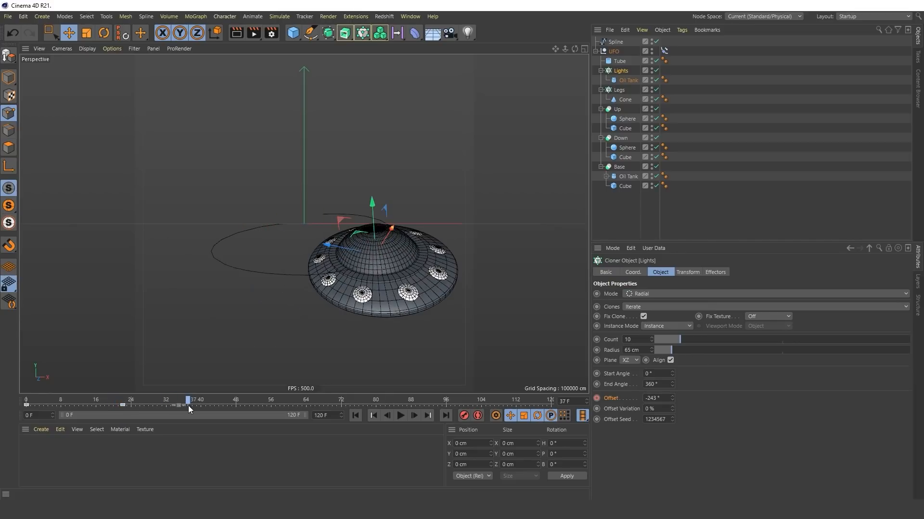
left_click_drag(674, 398, 671, 399)
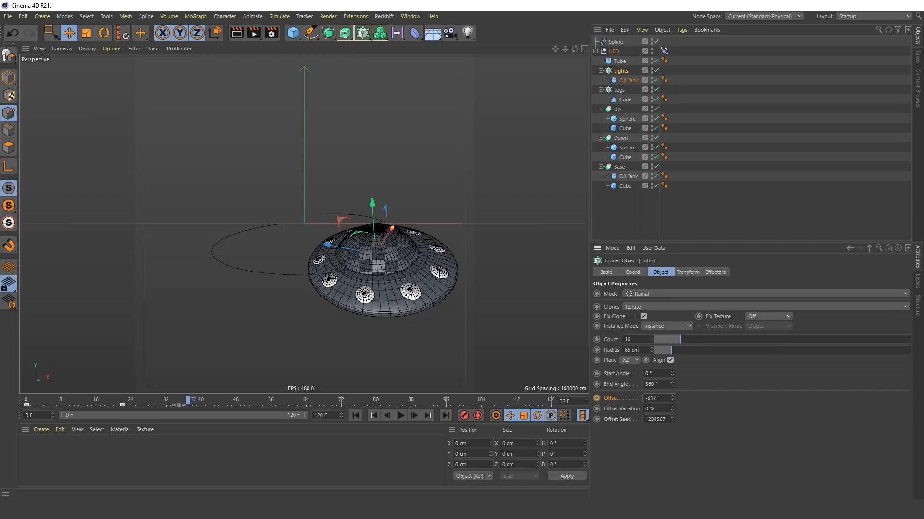
left_click_drag(188, 400, 206, 401)
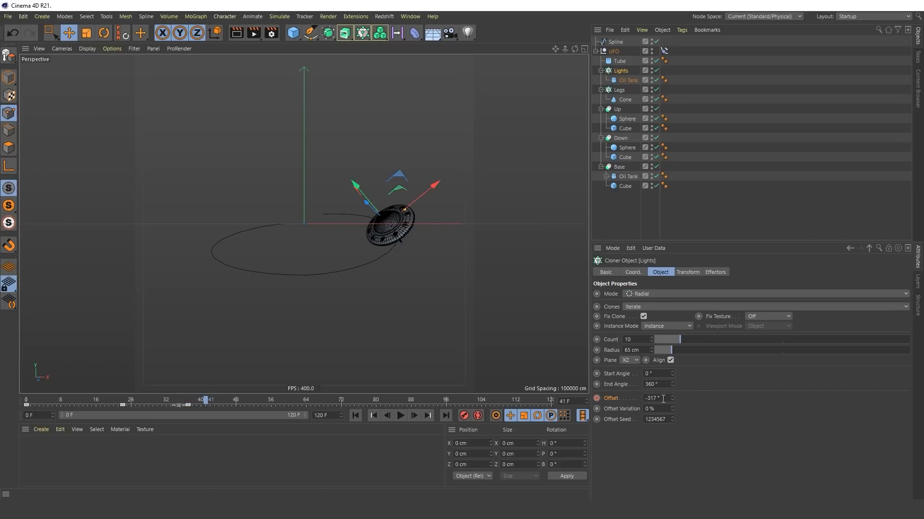
left_click(218, 404)
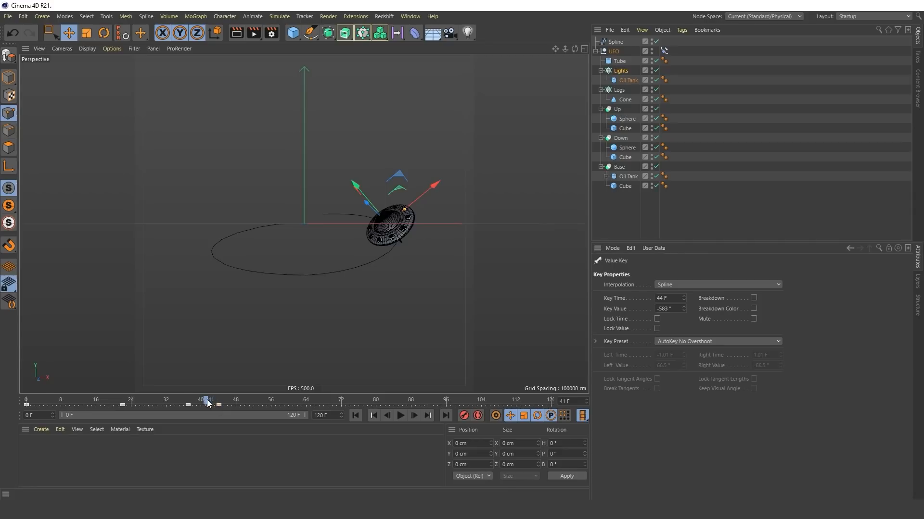
Play the animation from the start to review the UFO's flight, tilting and rotating lights
left_click(355, 415)
left_click(401, 415)
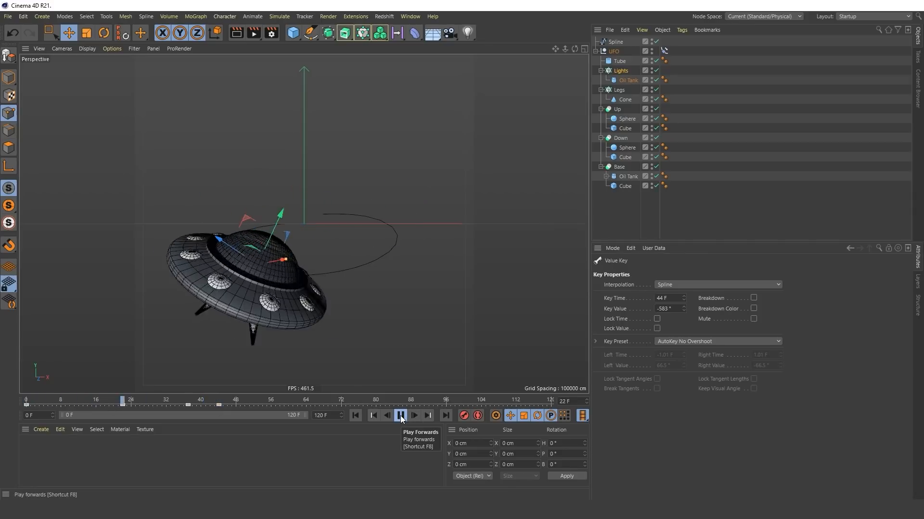
left_click(401, 415)
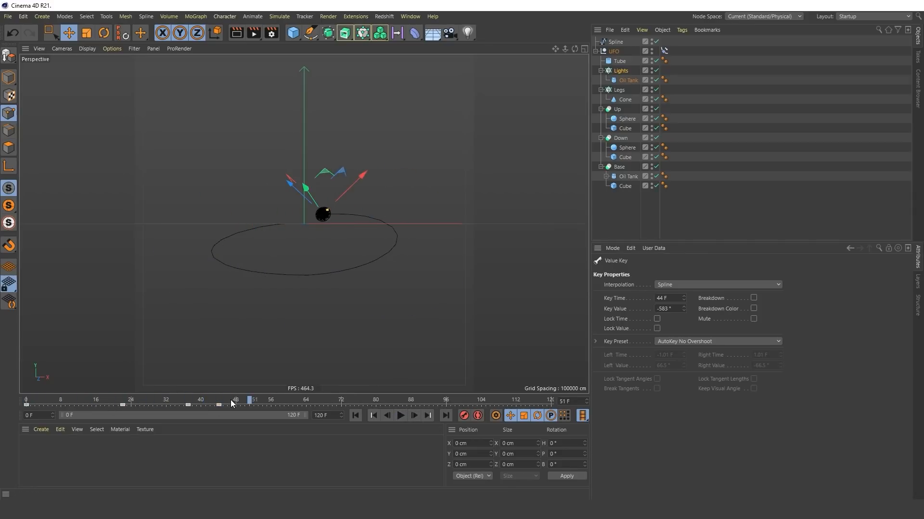
key("shift+f")
left_click(401, 416)
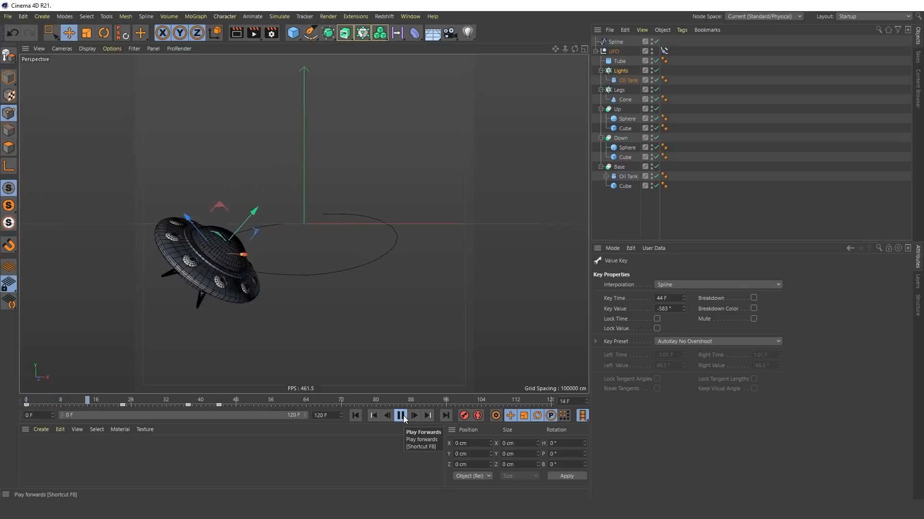
left_click(401, 415)
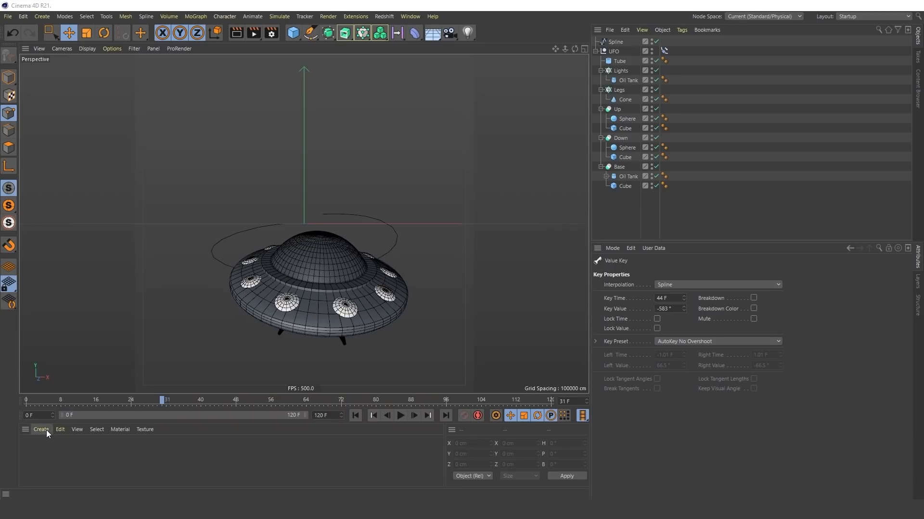
Create a new standard material with the Color and Reflectance channels disabled and Luminance enabled
left_click(44, 429)
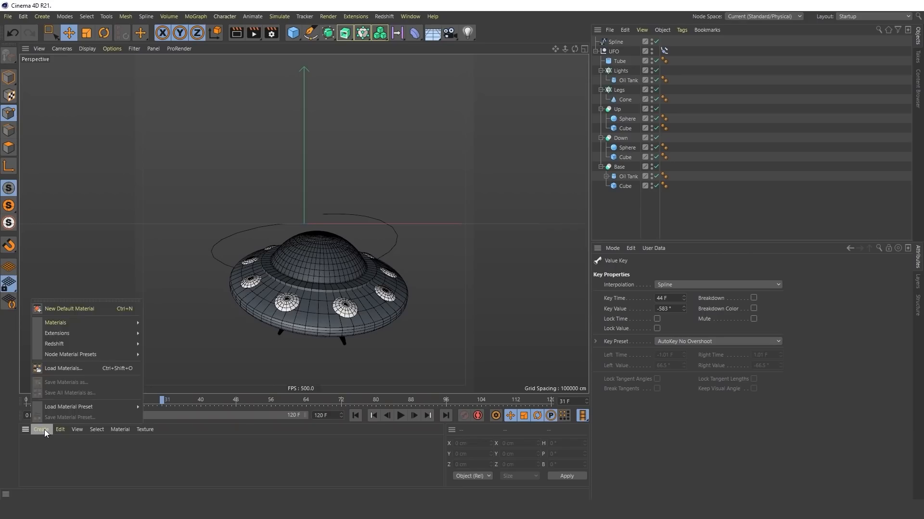
mouse_move(73, 322)
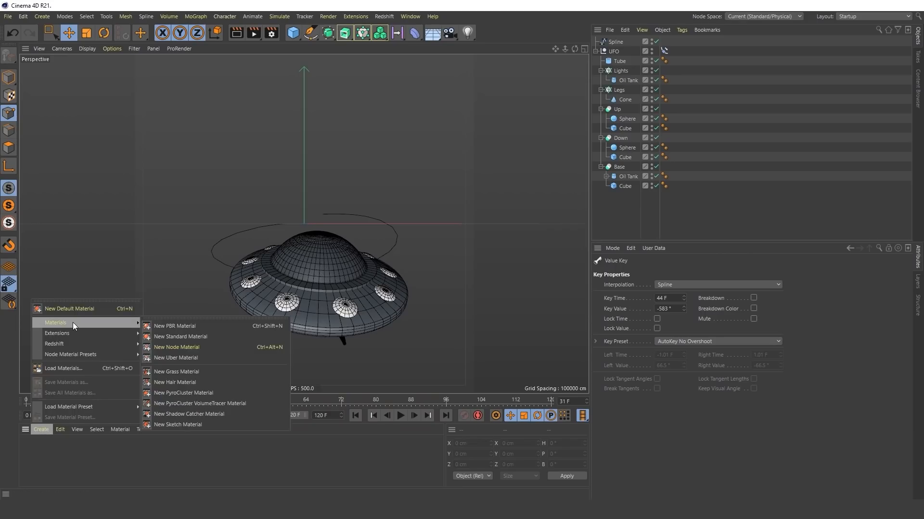
left_click(215, 337)
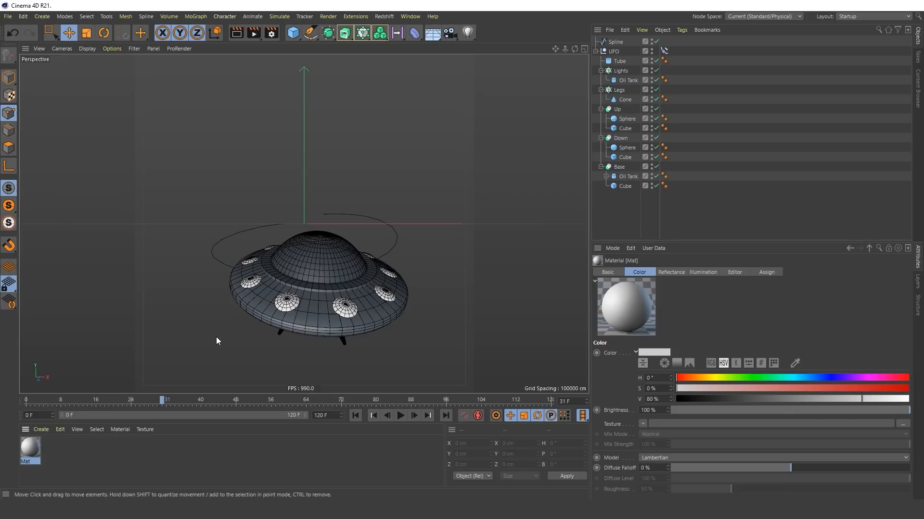
double_click(32, 447)
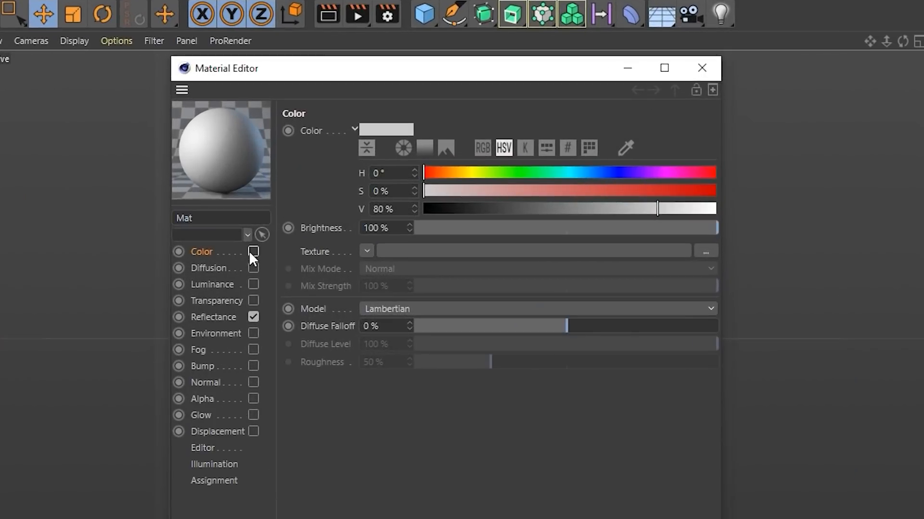
left_click(192, 172)
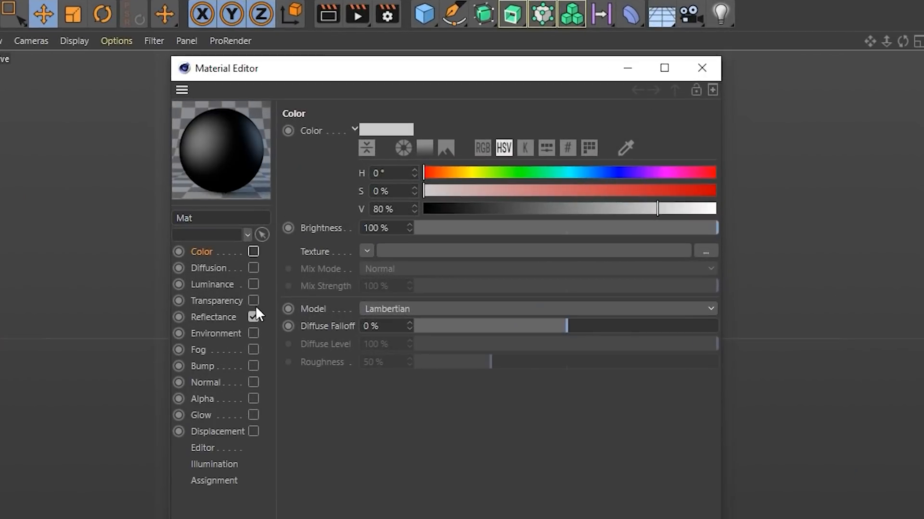
left_click(192, 211)
left_click(253, 284)
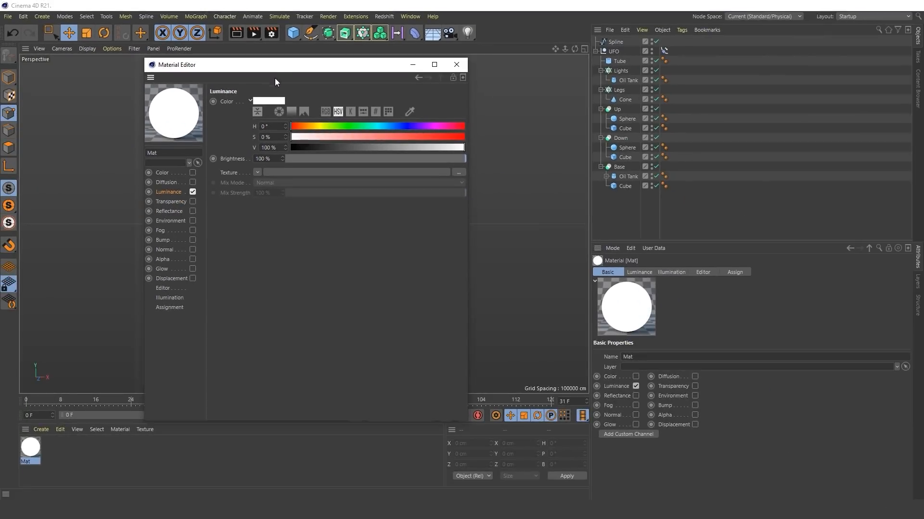
Set the material's luminance color to the orange-red hex value FC3D22 and close its editor
left_click_drag(276, 64, 545, 84)
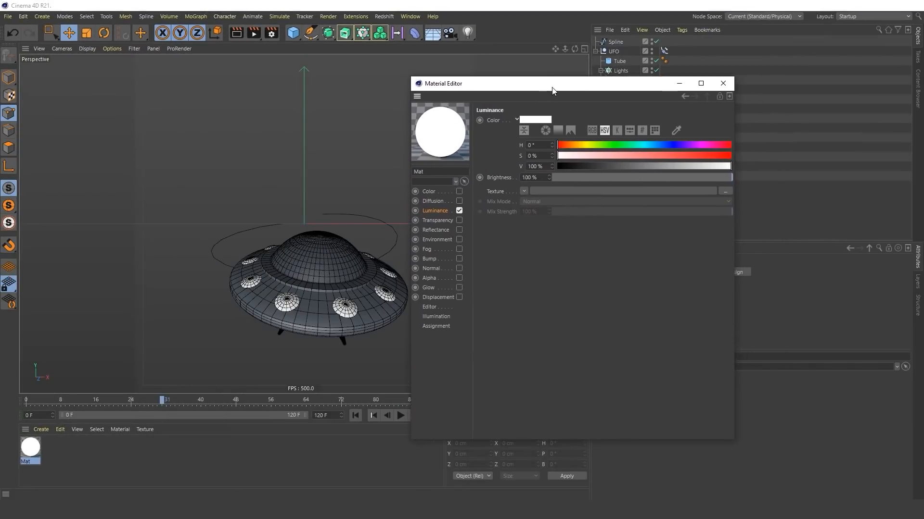
left_click(642, 130)
double_click(537, 145)
type("FC3D22")
key("Return")
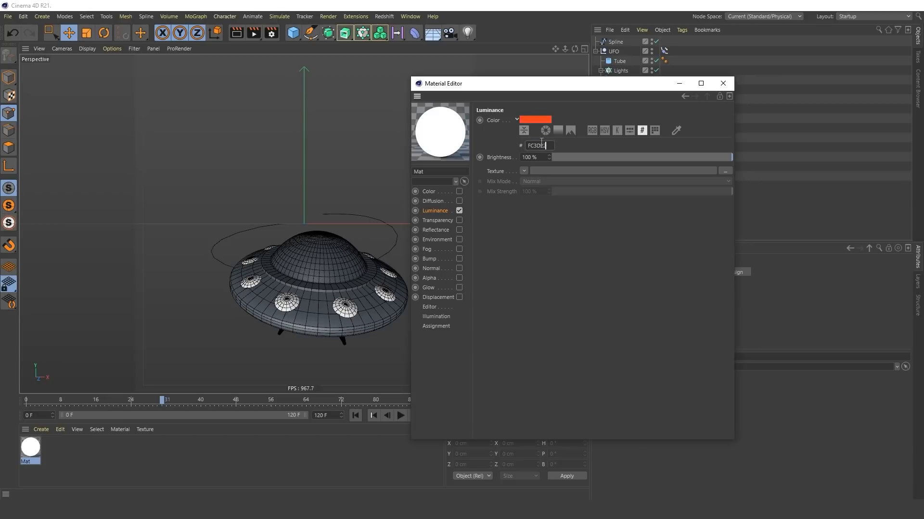
left_click(723, 84)
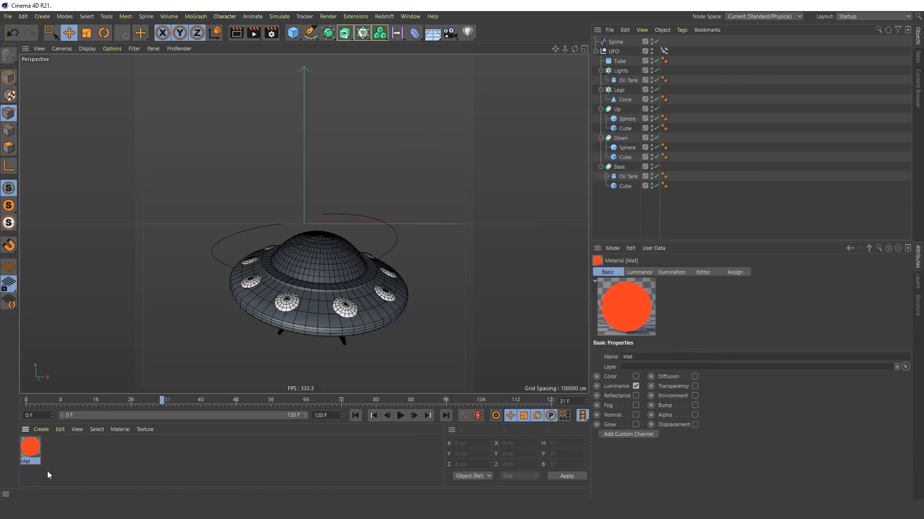
Duplicate the pale pink material as Mat.4 and enable transparency on the copy with a refraction of 1
left_click_drag(27, 447, 77, 450, "ctrl")
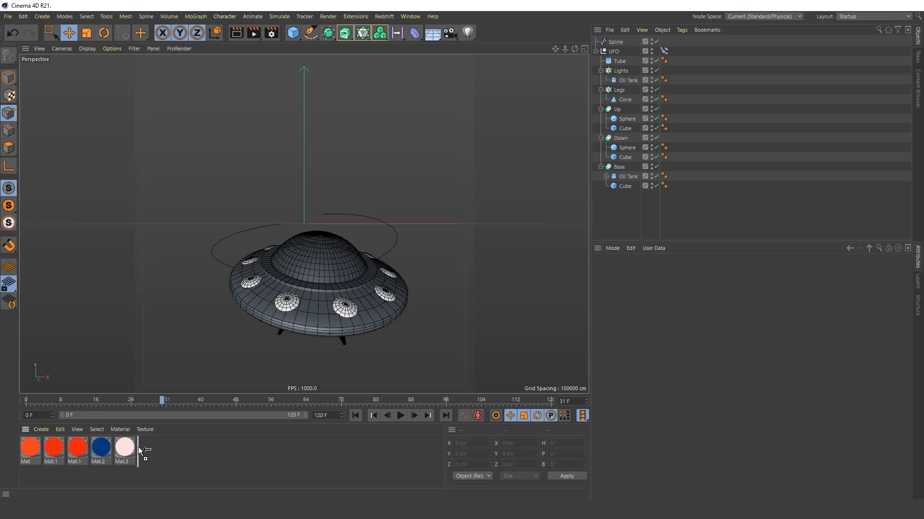
left_click(147, 455)
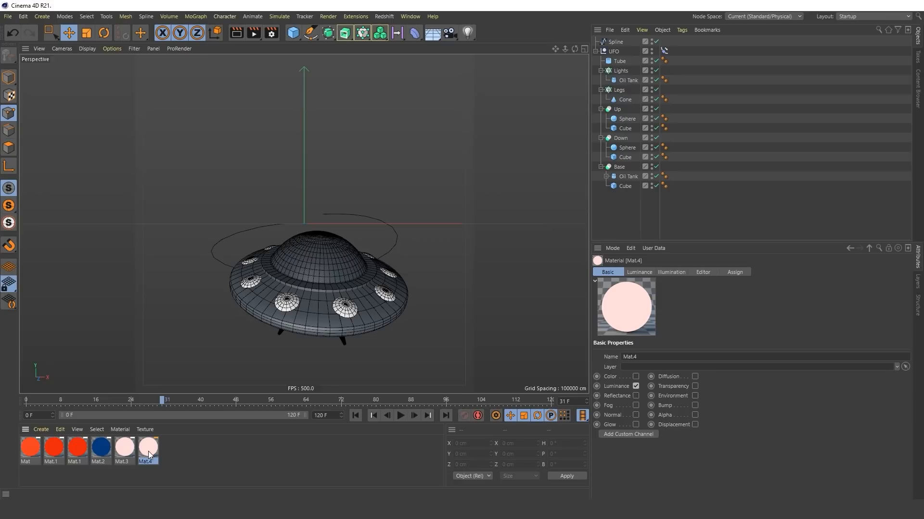
double_click(148, 451)
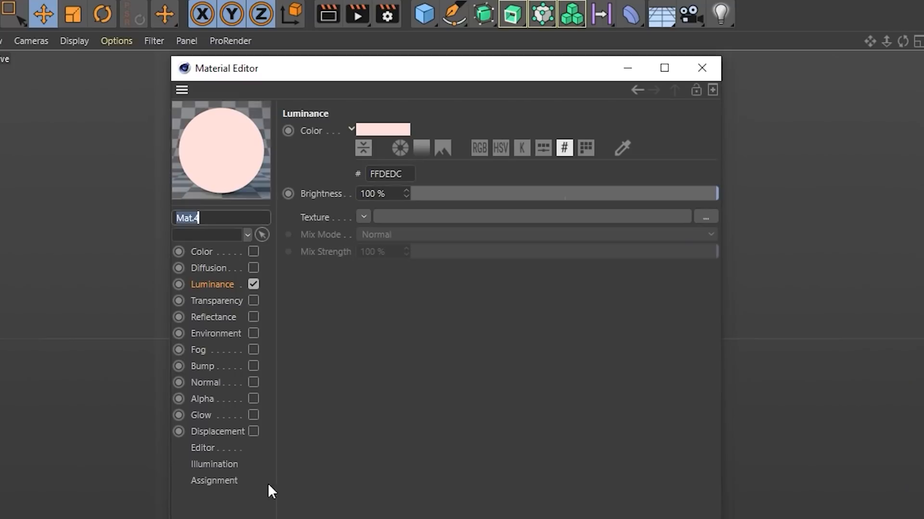
left_click(253, 301)
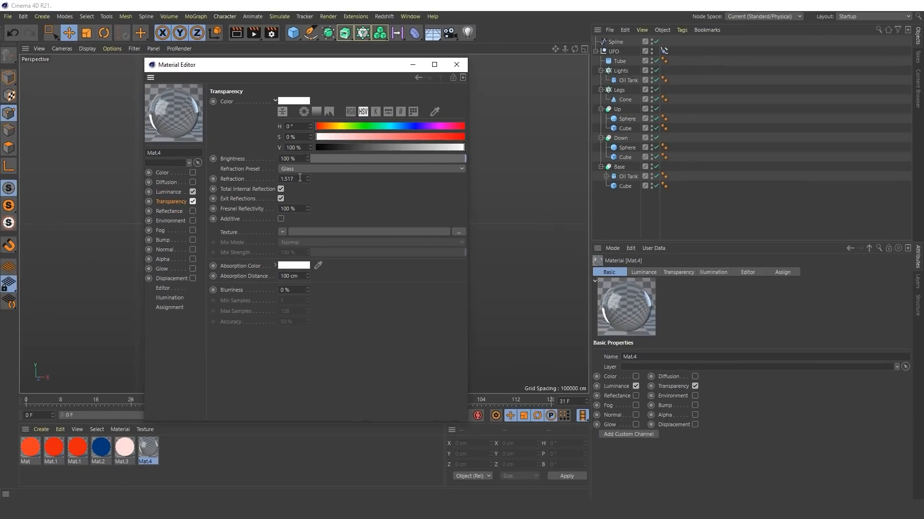
left_click(413, 262)
type("1")
key("Return")
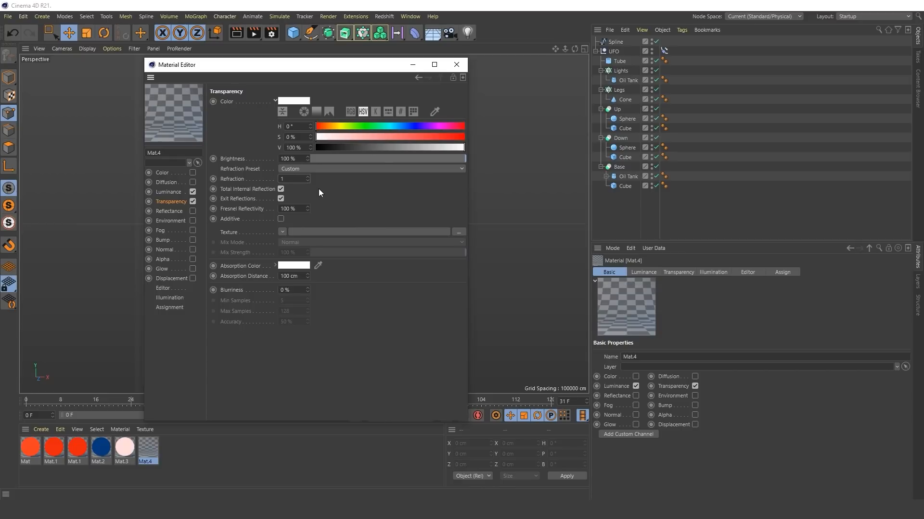
Set Mat.4's absorption color to saturated red and its transparency color to light pink with 29% saturation
left_click(294, 266)
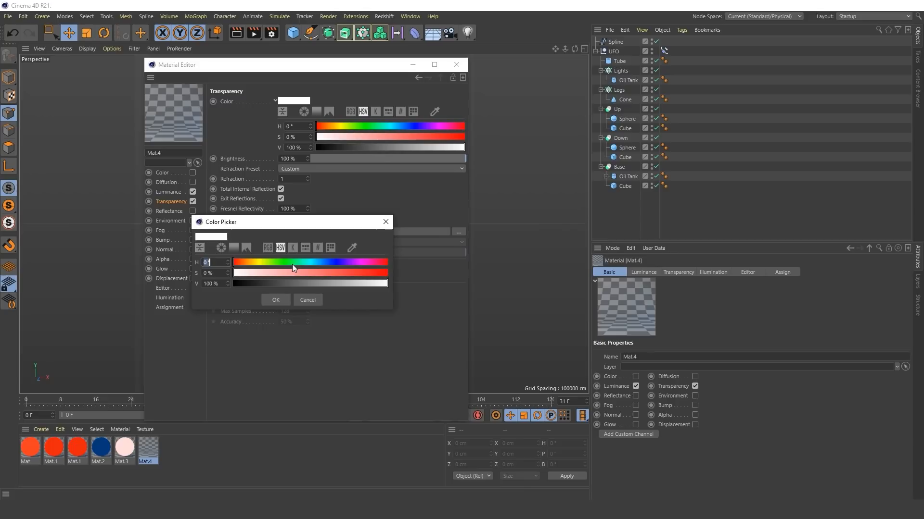
left_click_drag(376, 273, 388, 273)
left_click(285, 301)
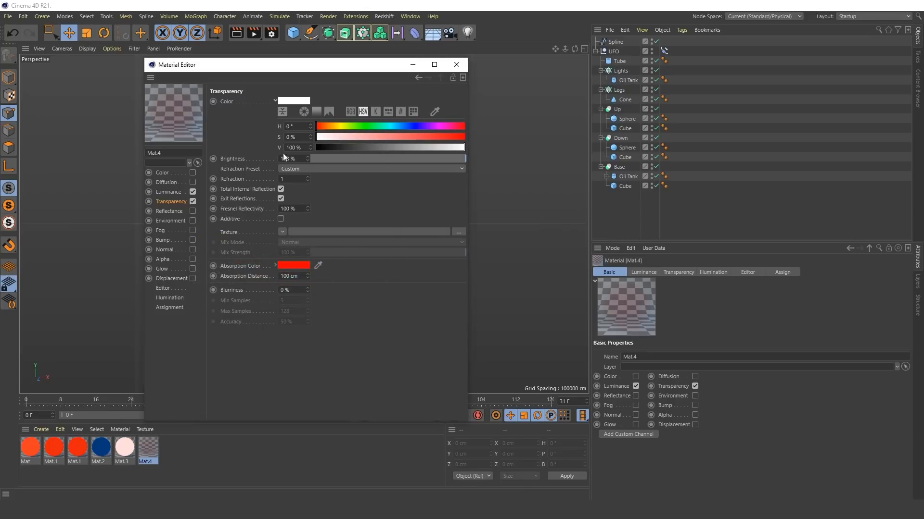
left_click(291, 102)
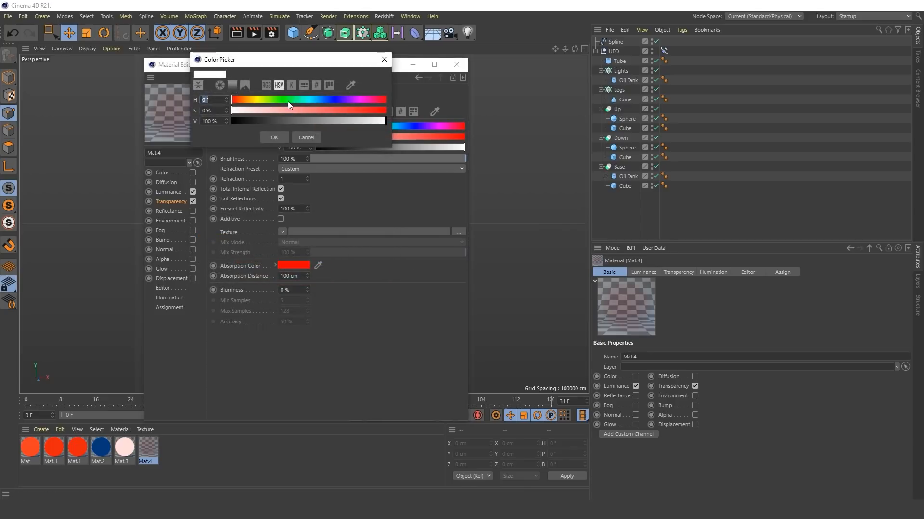
left_click_drag(319, 63, 360, 119)
left_click(319, 167)
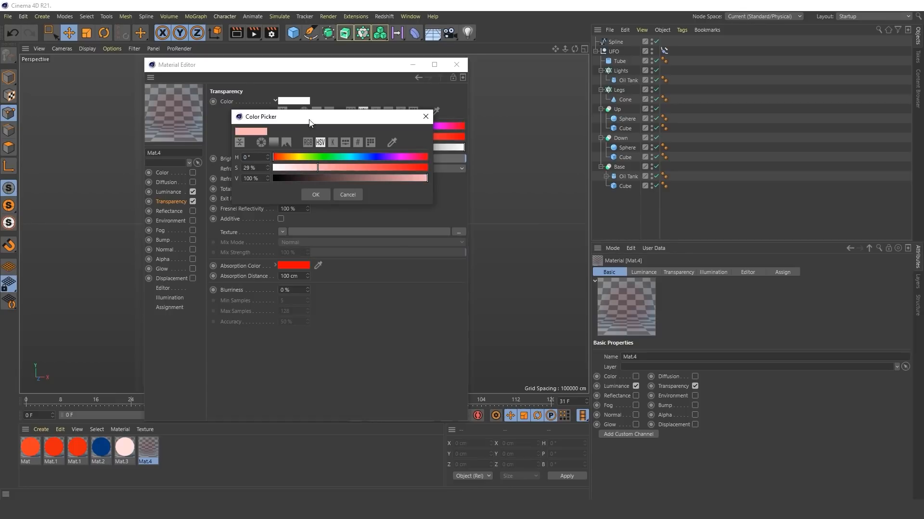
left_click(315, 195)
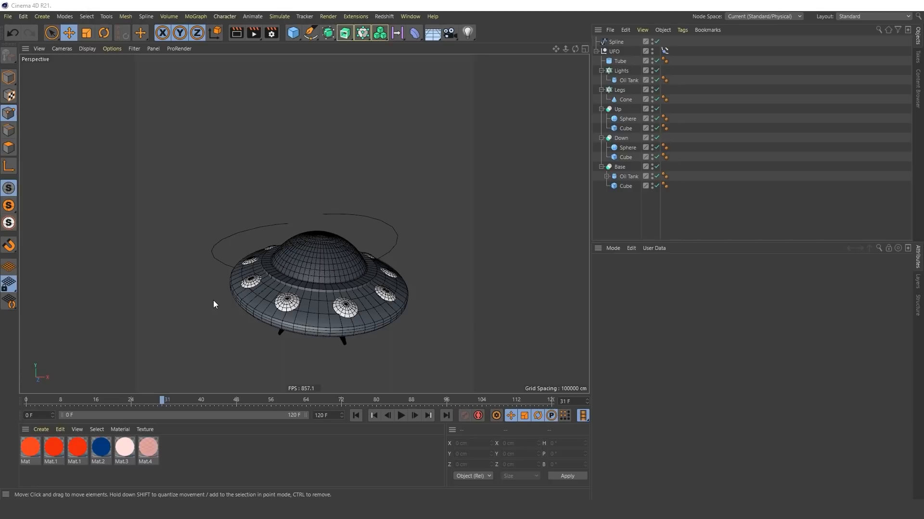
Shade the viewport without wireframe lines, and reveal the camera hidden on the layer to leave its view
left_click(87, 49)
left_click(93, 64)
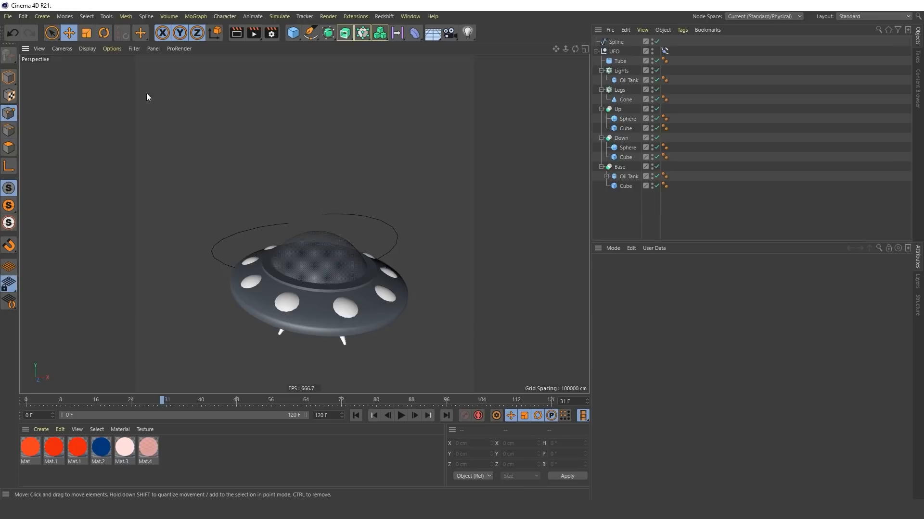
left_click(919, 285)
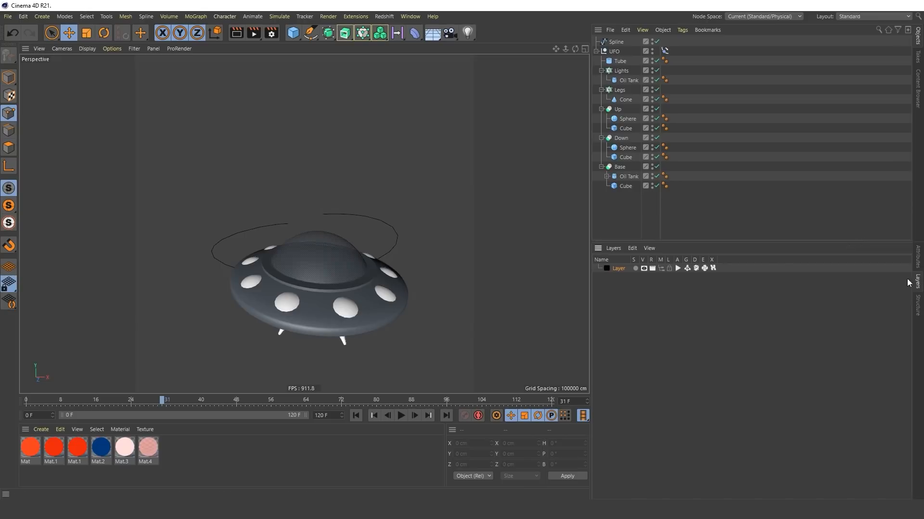
left_click(662, 269)
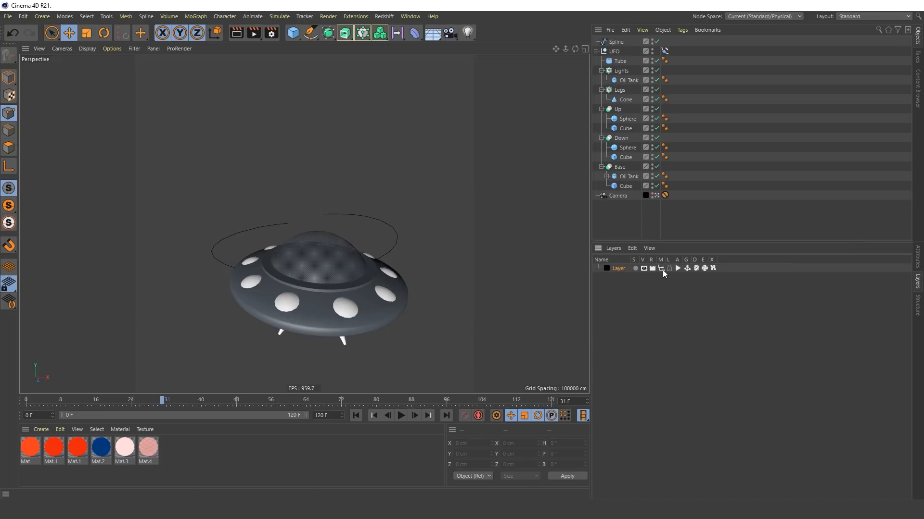
left_click(657, 195)
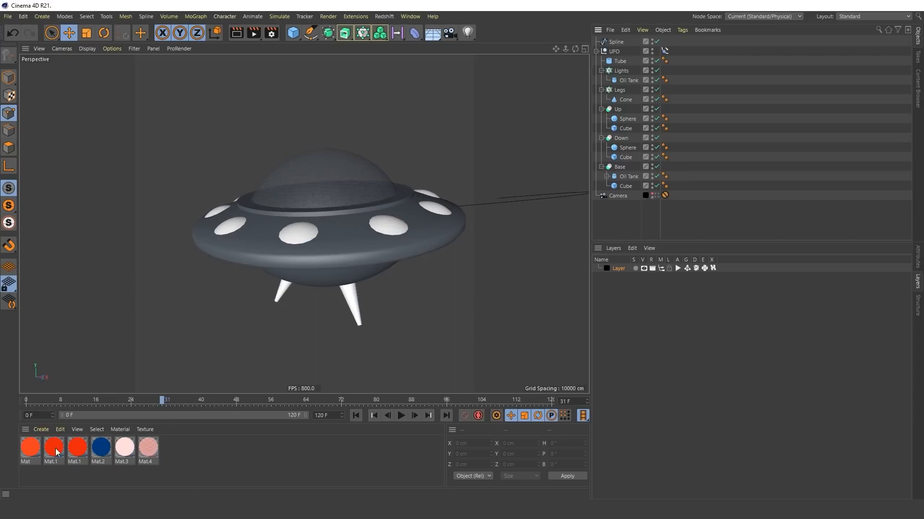
Apply Mat to Base, Mat.1 to Down and the Tube, Mat.2 to the legs, Mat.3 to the lights and Mat.4 to Up
left_click_drag(58, 453, 287, 260)
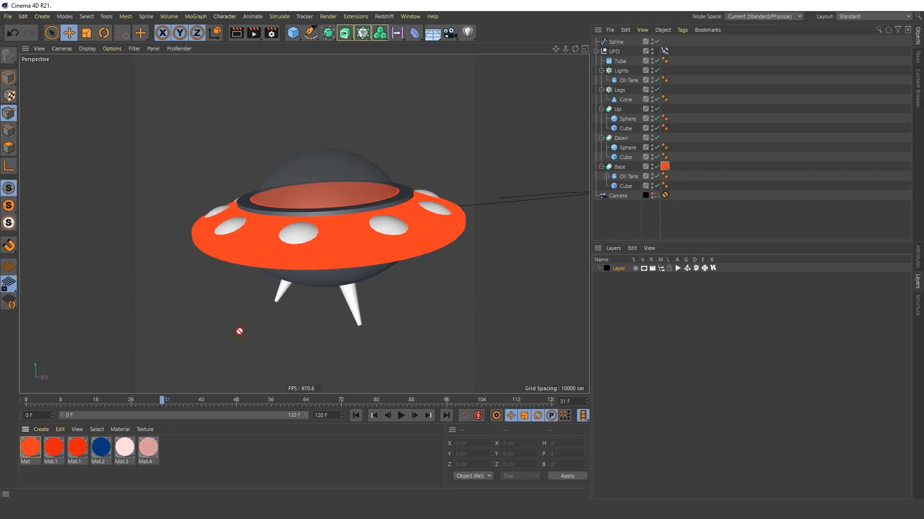
left_click_drag(239, 331, 331, 288)
left_click_drag(103, 445, 327, 214)
left_click_drag(299, 364, 352, 302)
left_click_drag(110, 447, 298, 237)
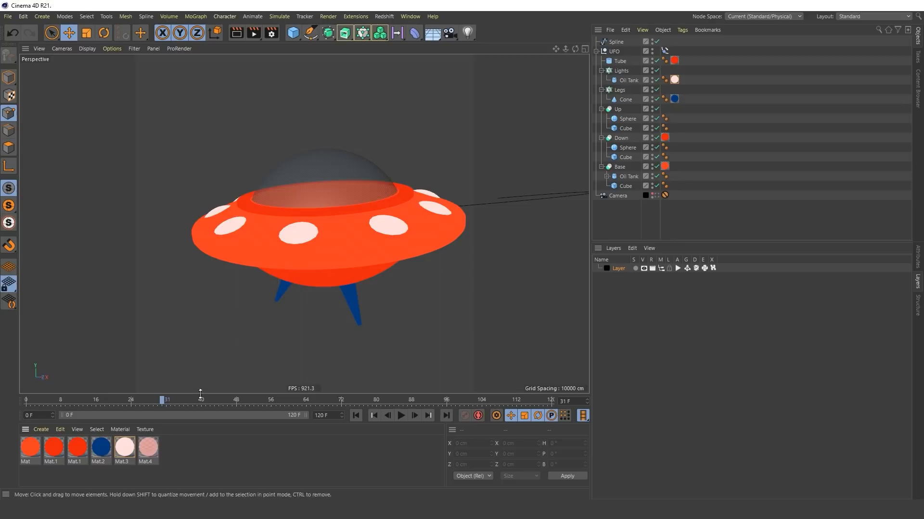
left_click_drag(149, 449, 345, 186)
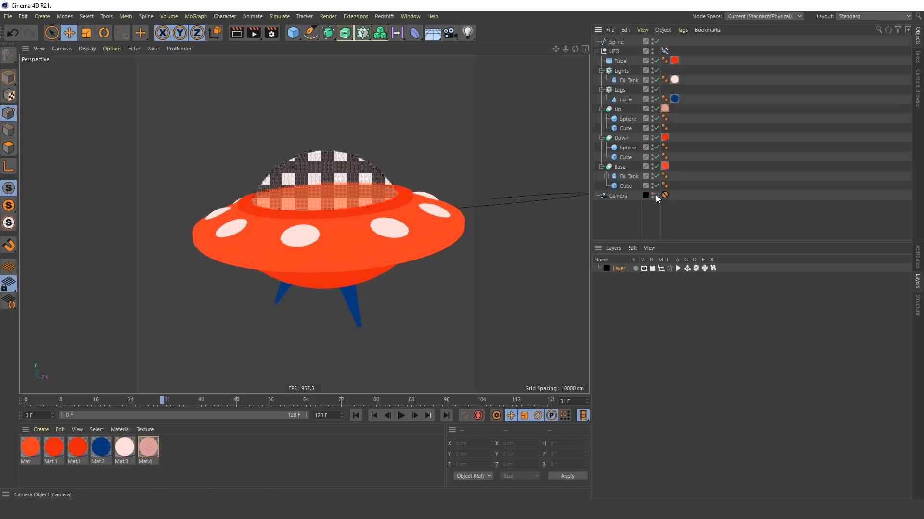
Return to the camera's view and hide the camera's layer from the object list again
left_click(655, 195)
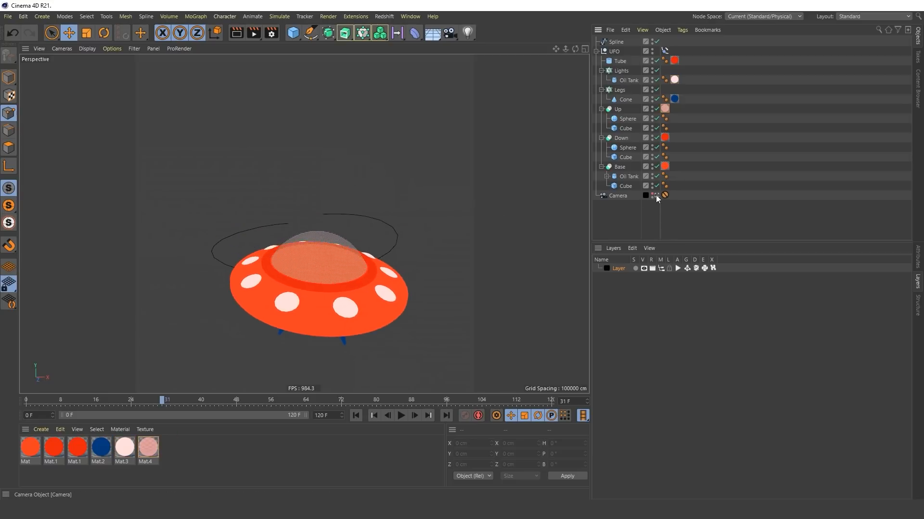
left_click(661, 269)
left_click(918, 260)
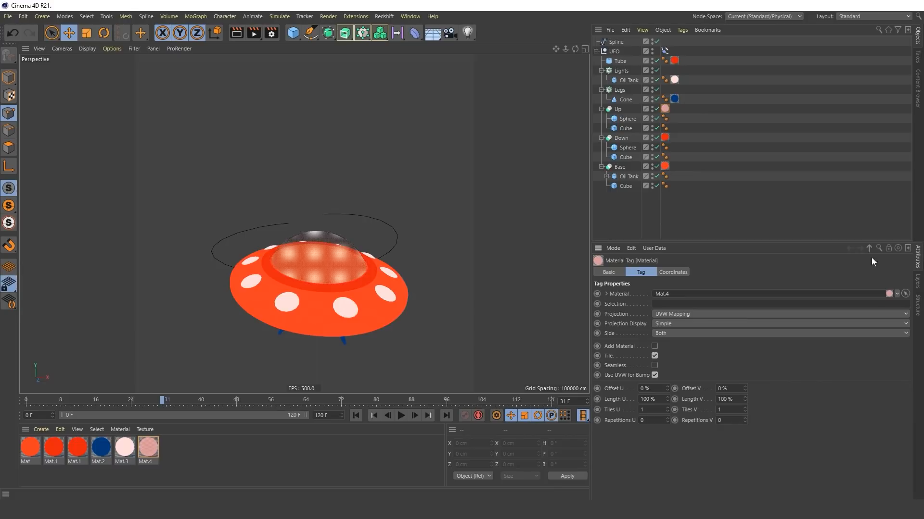
left_click(651, 222)
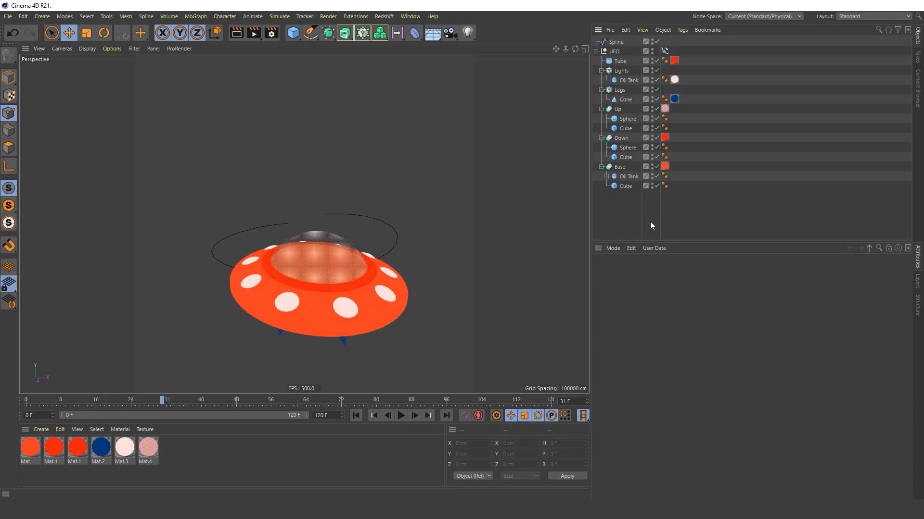
Choose PNG as the saved image format in the render settings
left_click(276, 30)
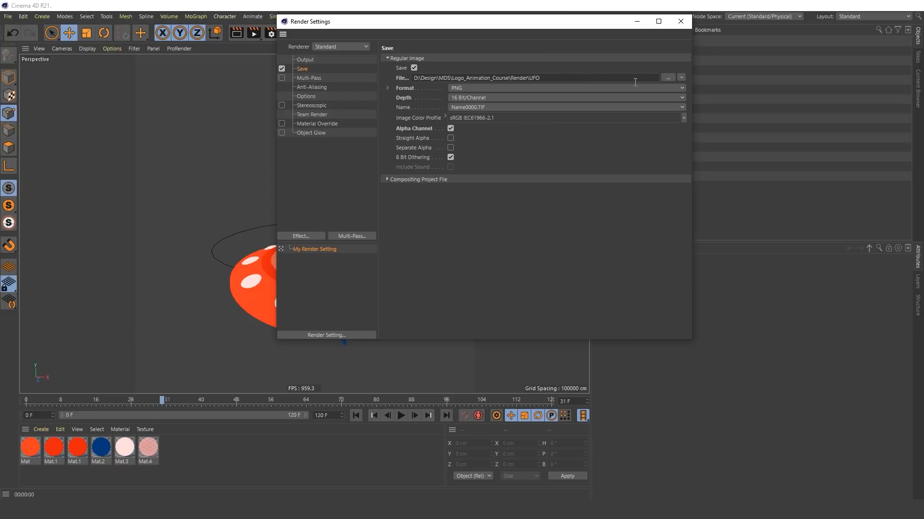
left_click(565, 89)
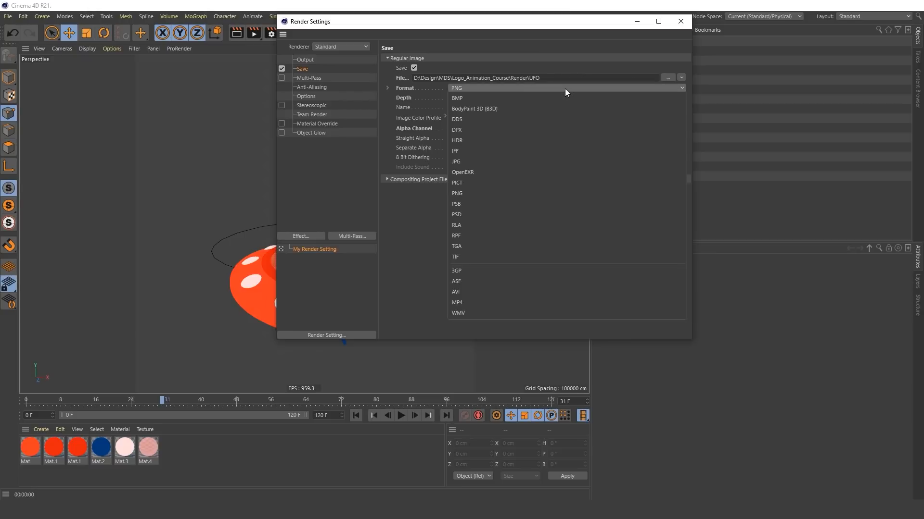
left_click(495, 194)
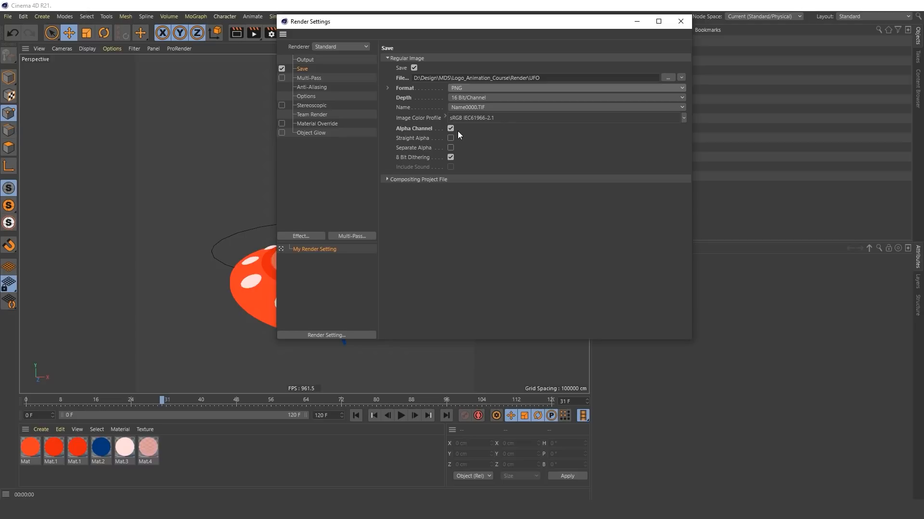
Set the render output's frame rate to 24 and the end of its frame range to 45 F
left_click(304, 60)
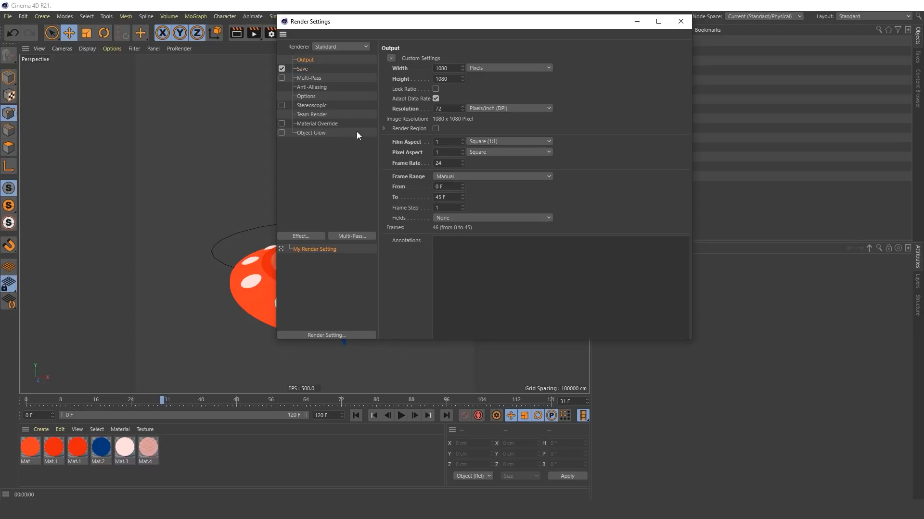
left_click(438, 163)
key("Return")
left_click(446, 197)
left_click(480, 198)
left_click(680, 22)
Set the project's FPS to 24 and start rendering the animation to the Picture Viewer
key("ctrl+d")
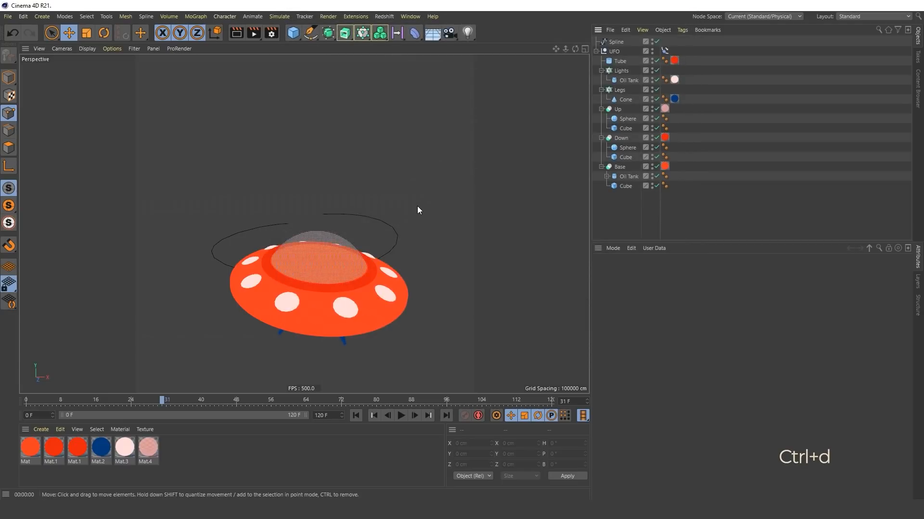
left_click(666, 318)
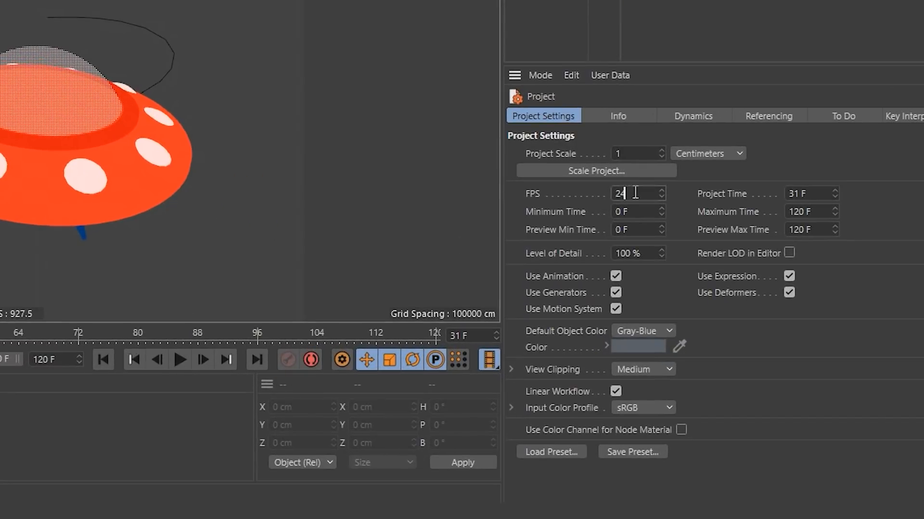
left_click_drag(635, 192, 579, 192)
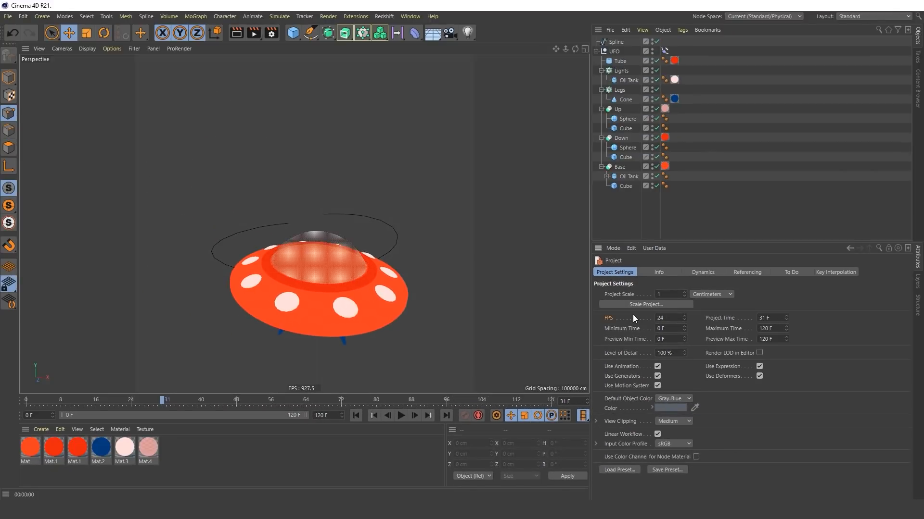
left_click(619, 201)
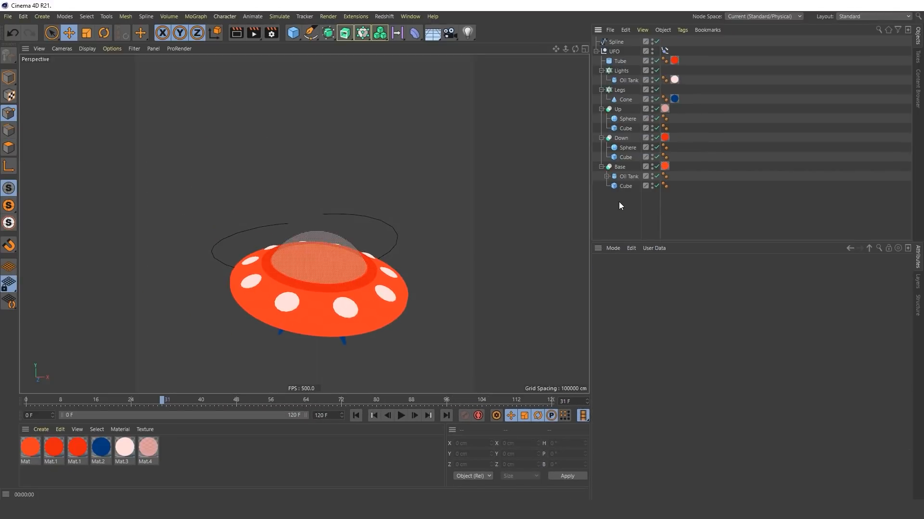
left_click(254, 33)
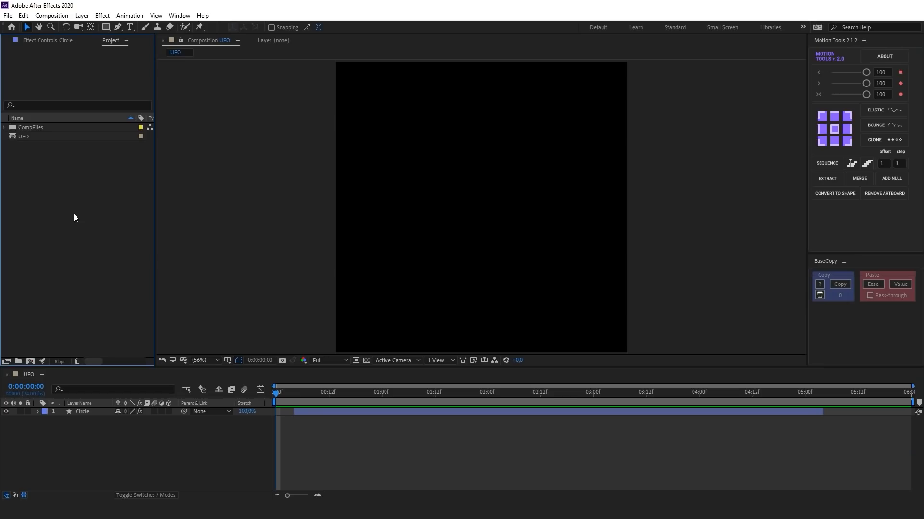
In After Effects, import the rendered UFO frames from the Render folder as a PNG sequence starting at UFO0000
key("ctrl+i")
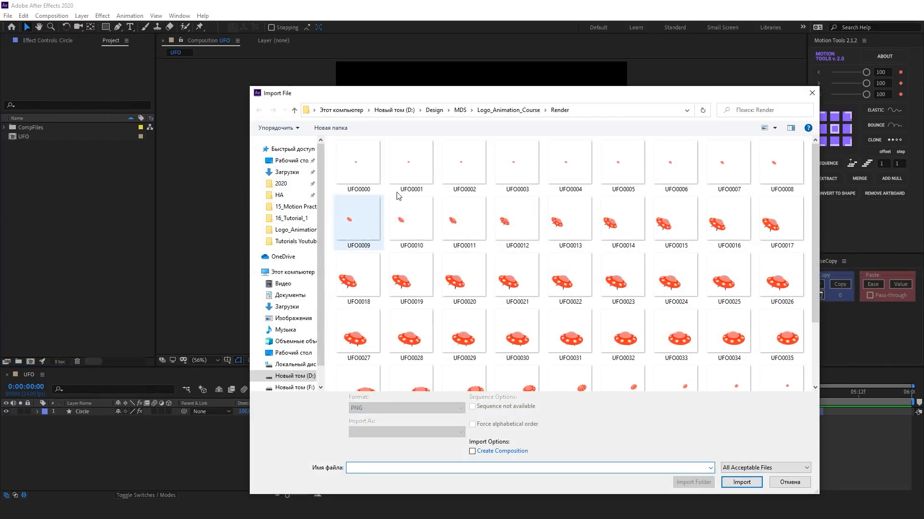
left_click(371, 165)
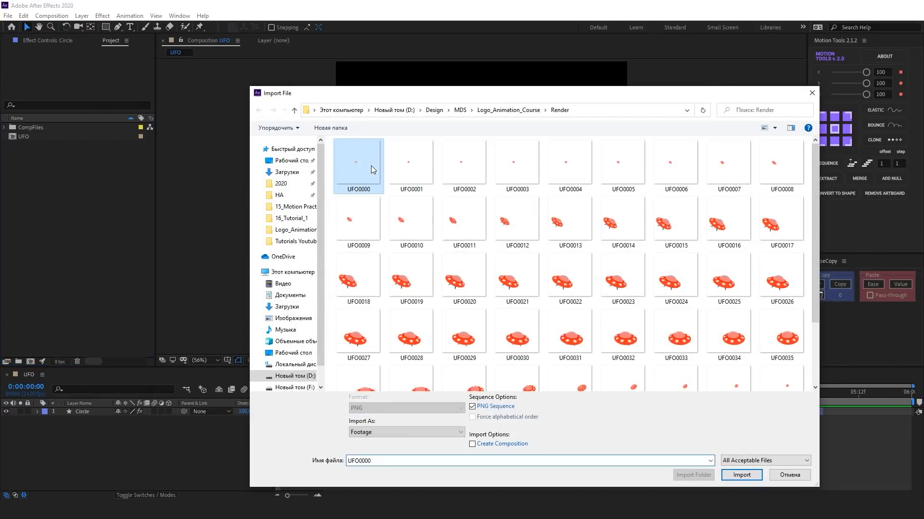
left_click(473, 407)
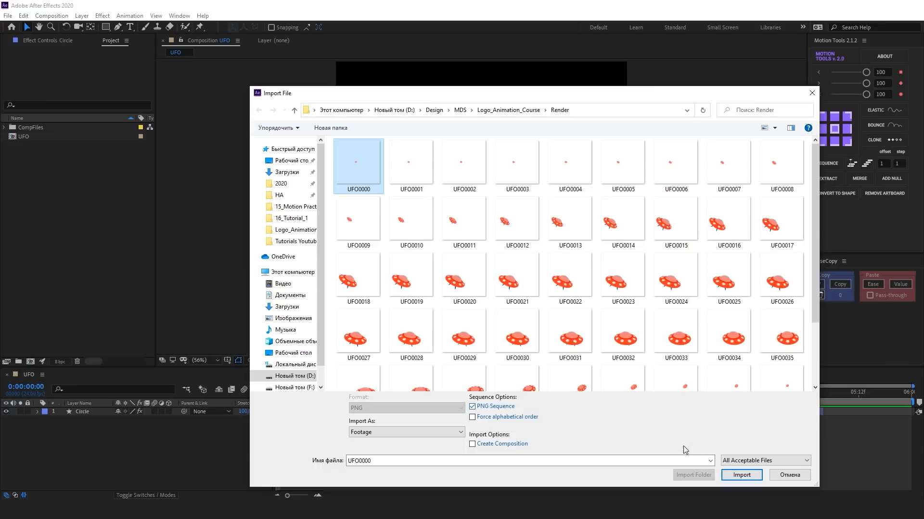
left_click(734, 475)
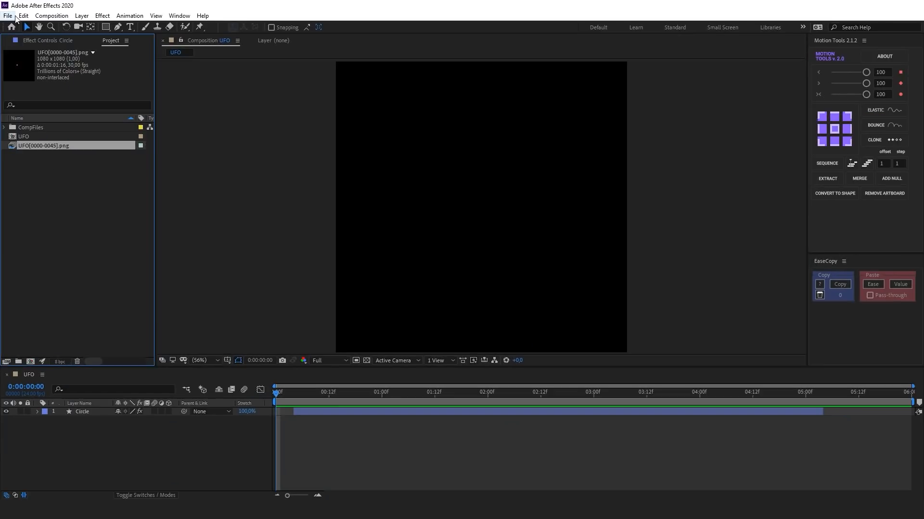
Set the import preference for sequence footage to 24 frames per second
left_click(38, 26)
mouse_move(96, 283)
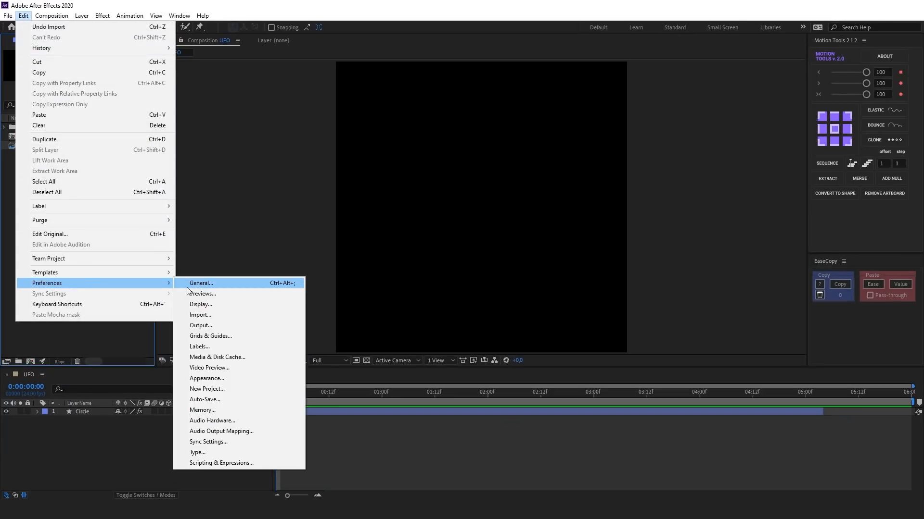
left_click(223, 316)
left_click(104, 91)
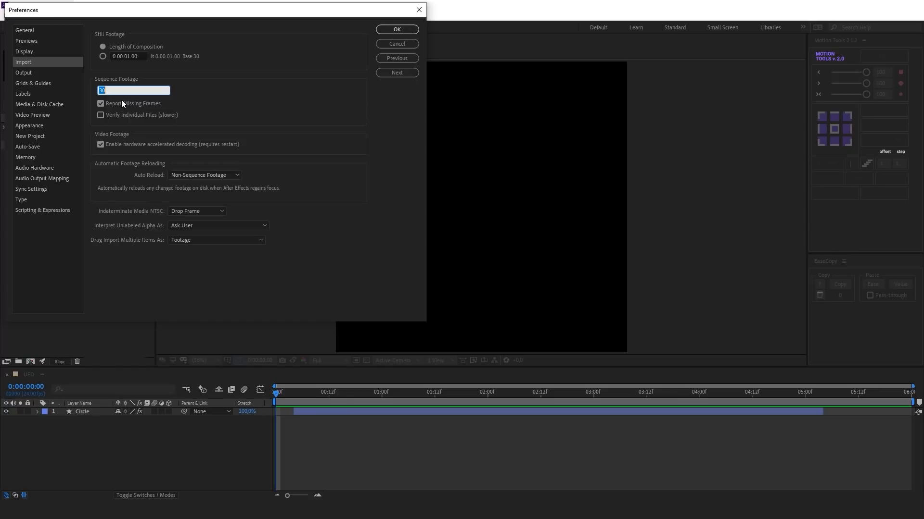
type("24")
left_click(404, 27)
Import the UFO PNG sequence a second time with the new frame rate preference, selecting UFO0000
double_click(72, 185)
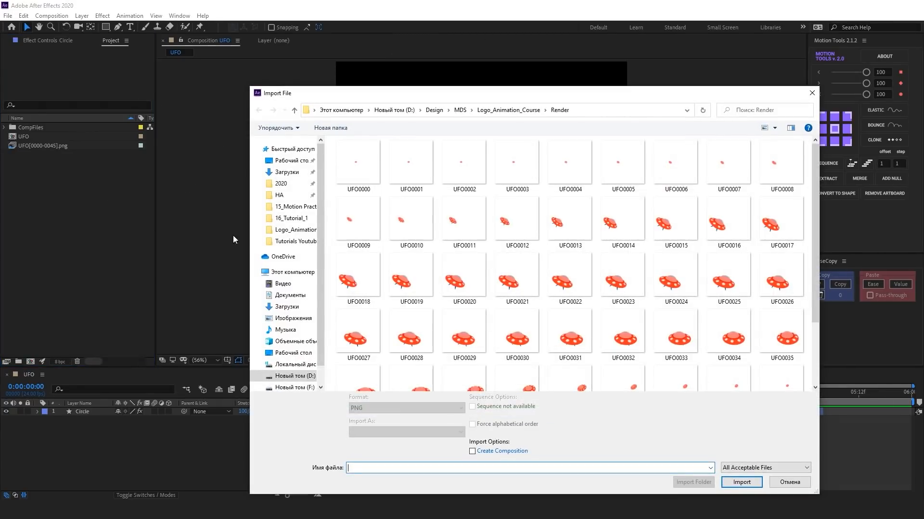
left_click(358, 162)
left_click(741, 482)
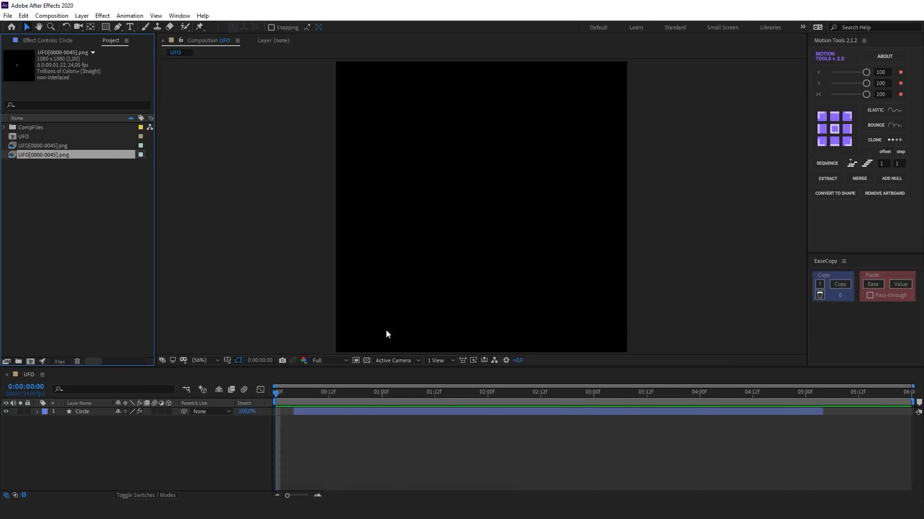
Add the newly imported UFO sequence above the Circle layer, trimmed to start at frame 4, and preview the work area up to its end
left_click_drag(62, 179, 294, 413)
key("Home")
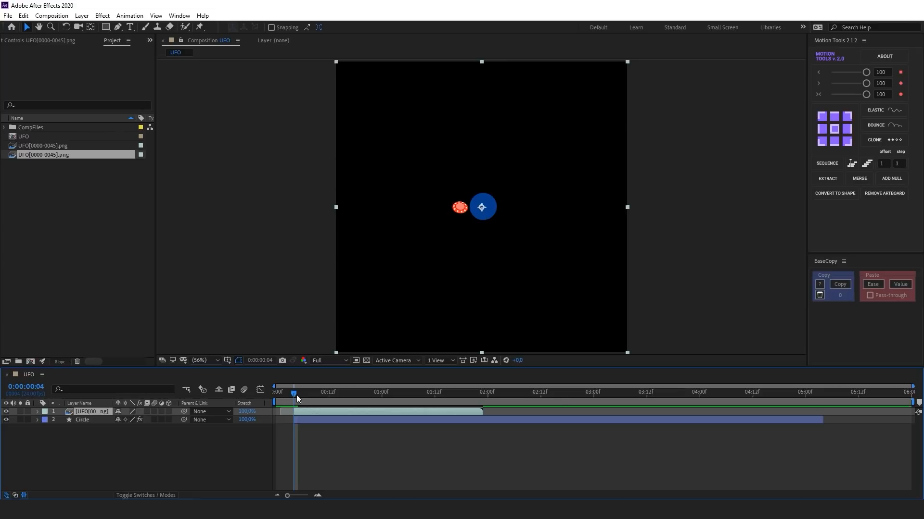
key("ctrl+alt+b")
key("space")
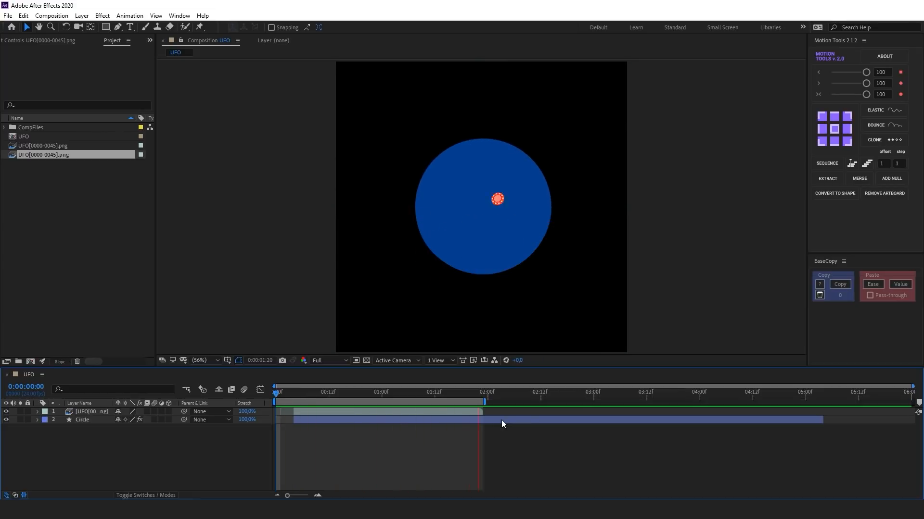